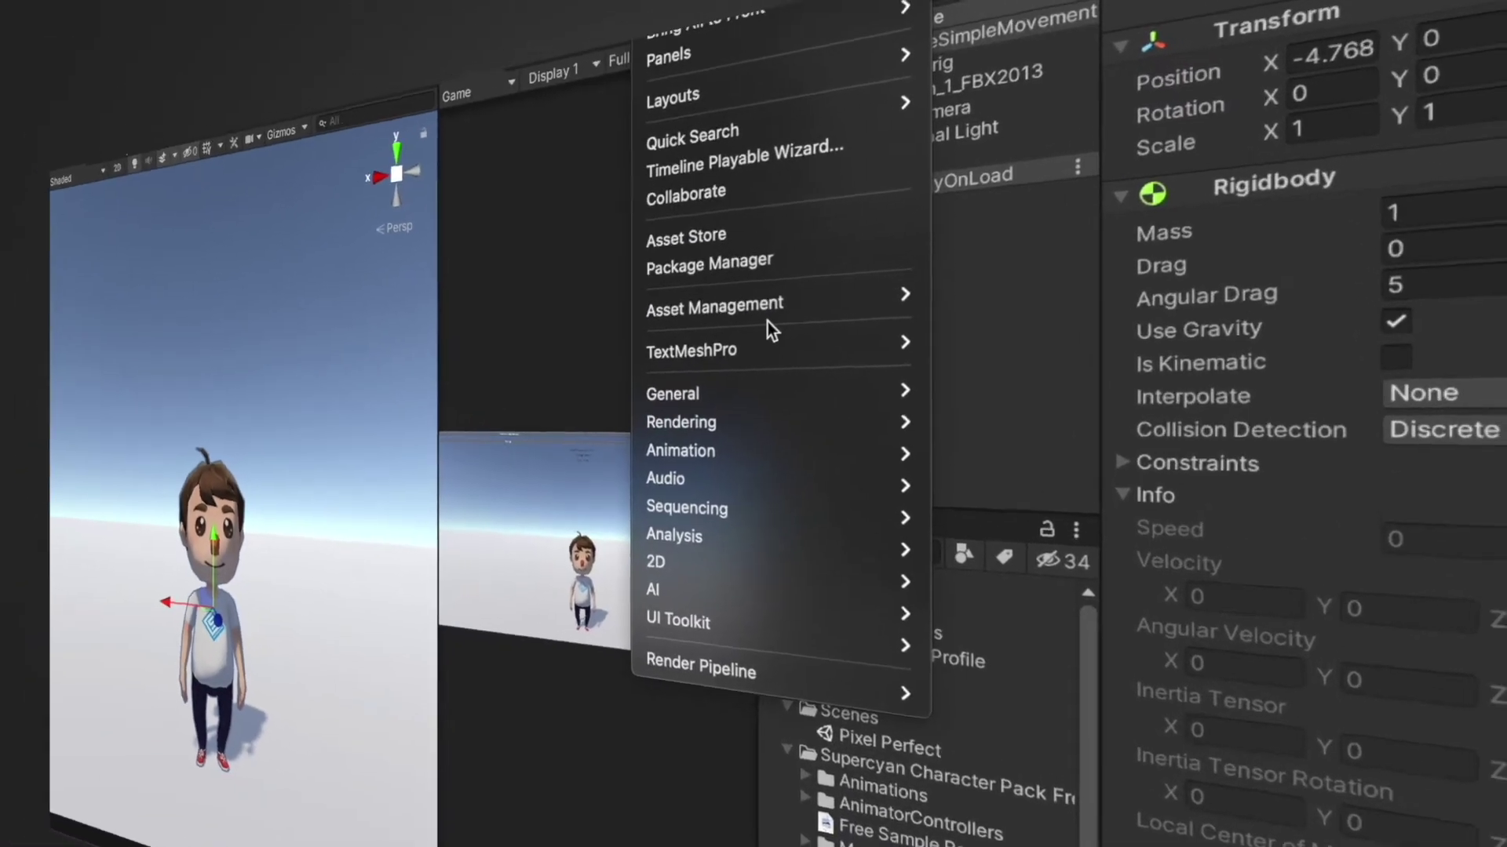
Step: Open the Animation window to list the backwards-run clip's animated properties
{"action": "mouse_move", "coordinate": [773, 450]}
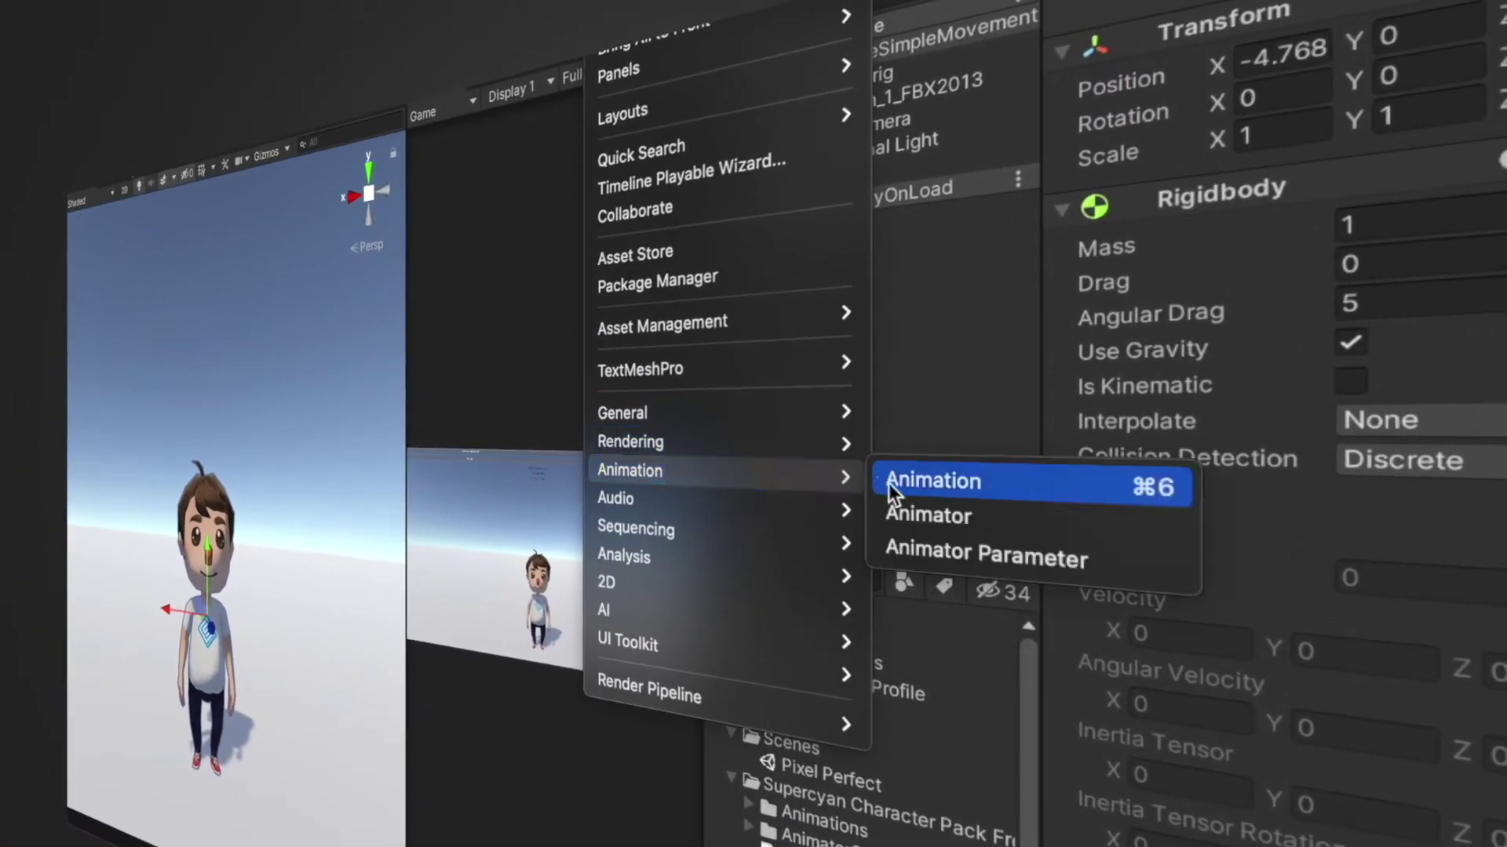
{"action": "left_click", "coordinate": [920, 487]}
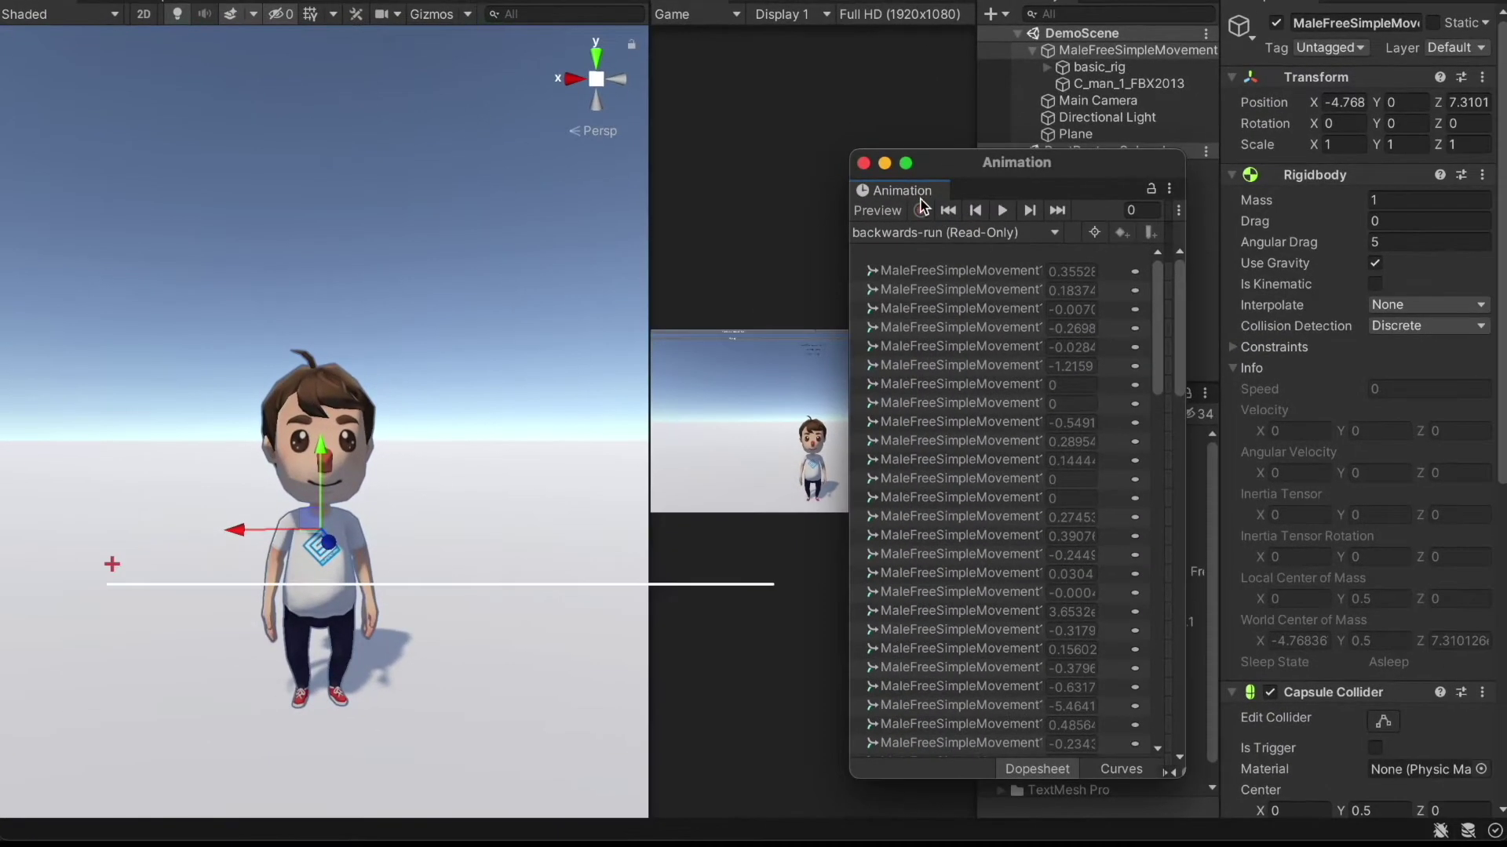
Step: Dock the Animation window below the Scene view, widen Scene over Game, and heighten the Animation panel
{"action": "left_click_drag", "start_coordinate": [902, 190], "coordinate": [314, 746]}
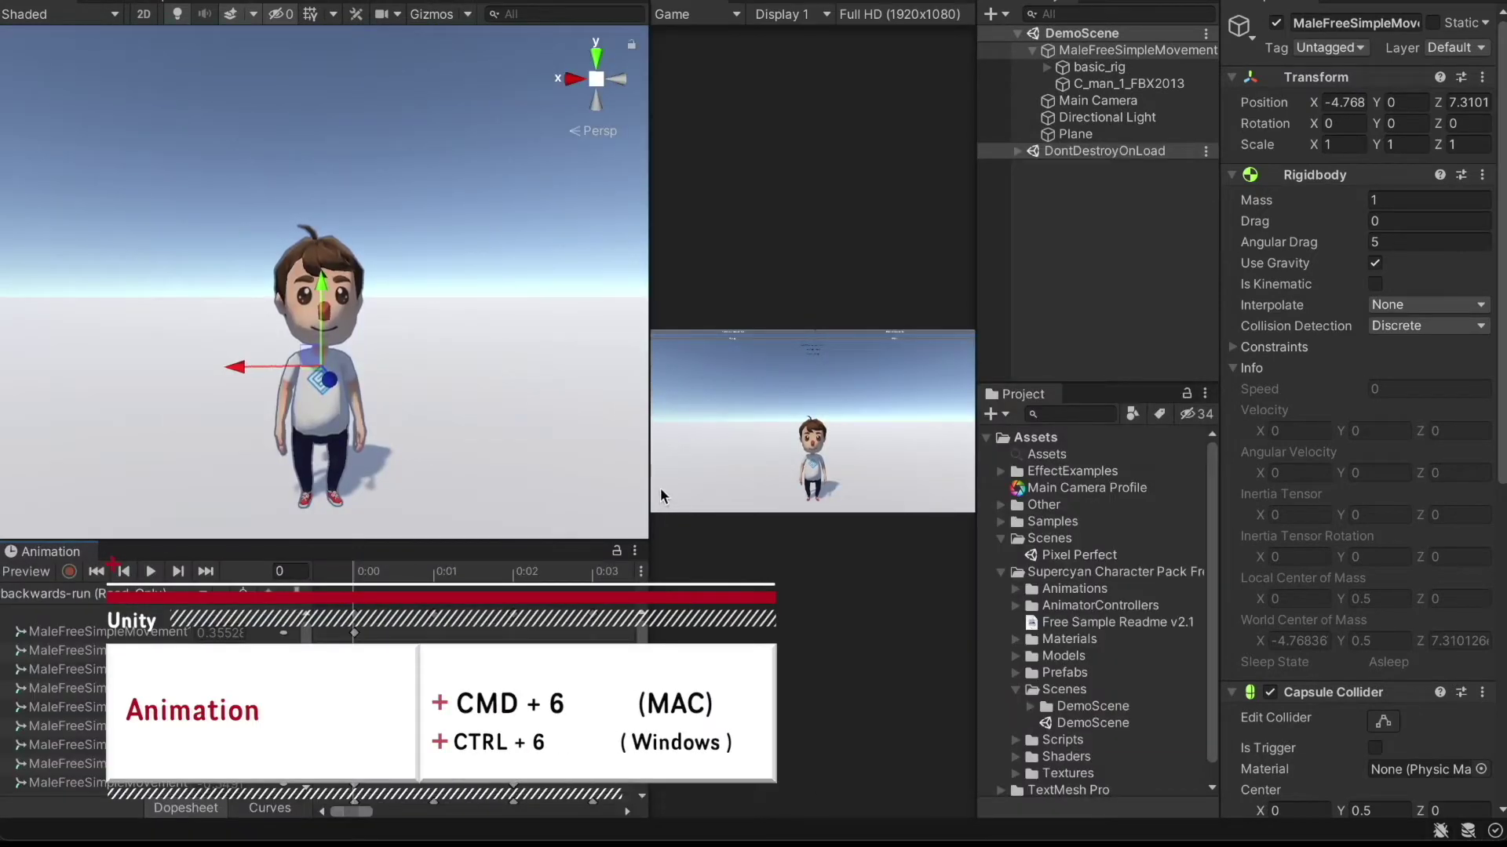
{"action": "left_click_drag", "start_coordinate": [649, 482], "coordinate": [840, 494]}
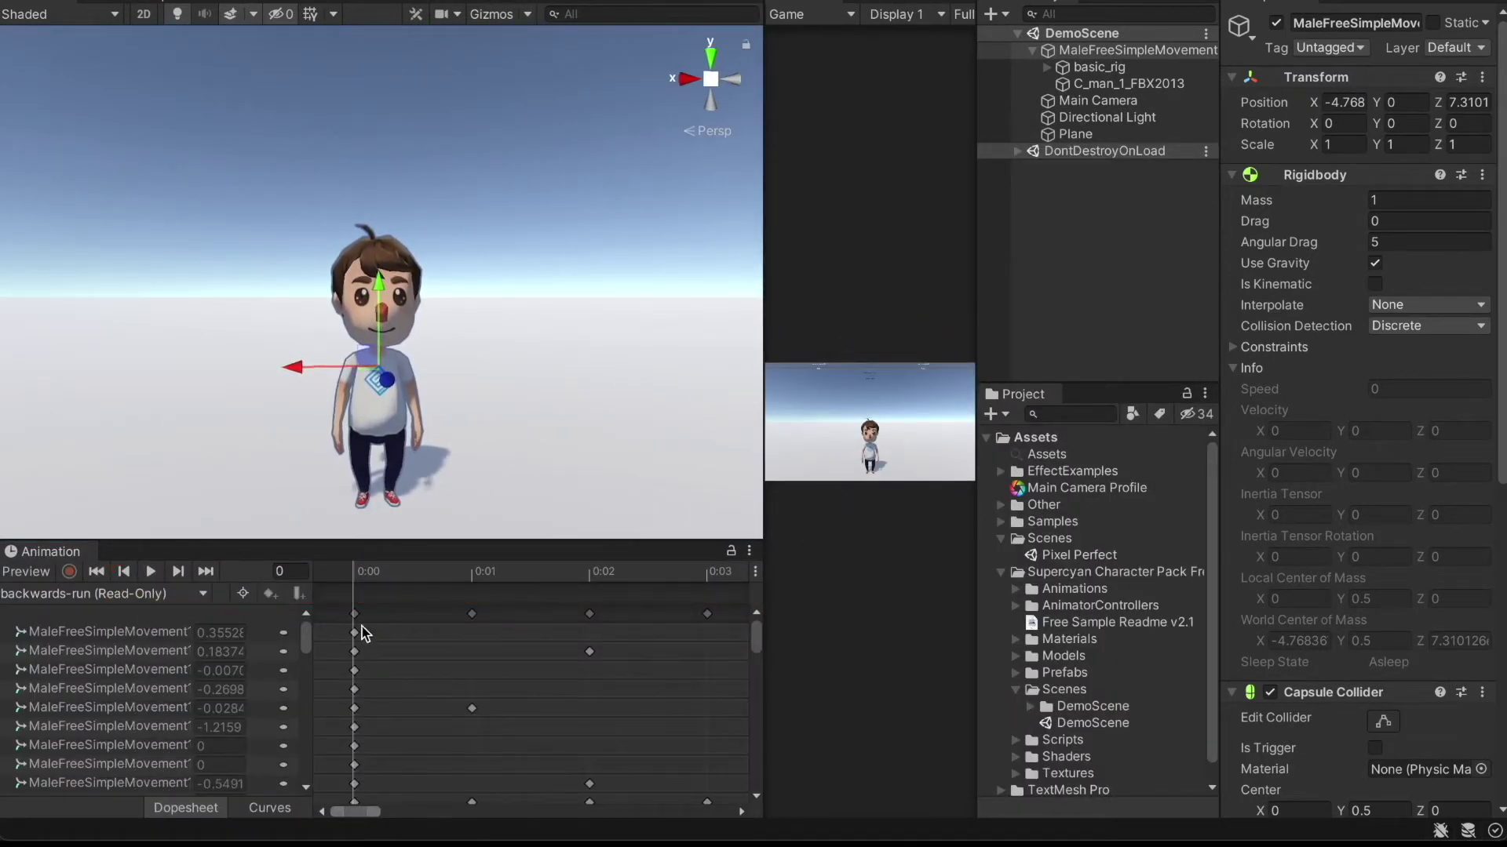
{"action": "left_click_drag", "start_coordinate": [432, 540], "coordinate": [437, 500]}
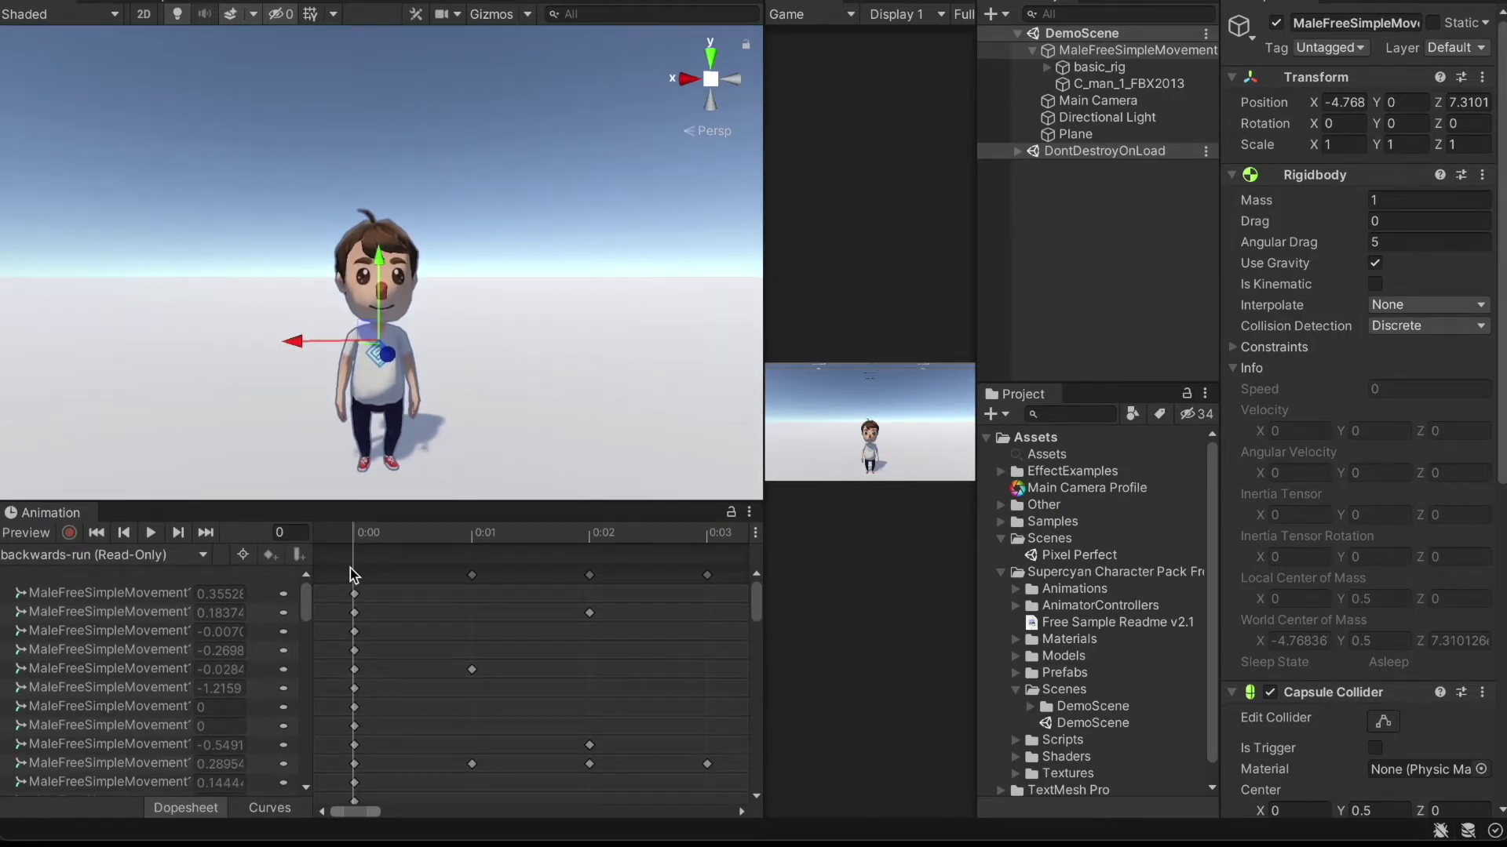
Step: Load the idle clip, then the jump-down clip, in the Animation window
{"action": "left_click", "coordinate": [63, 556]}
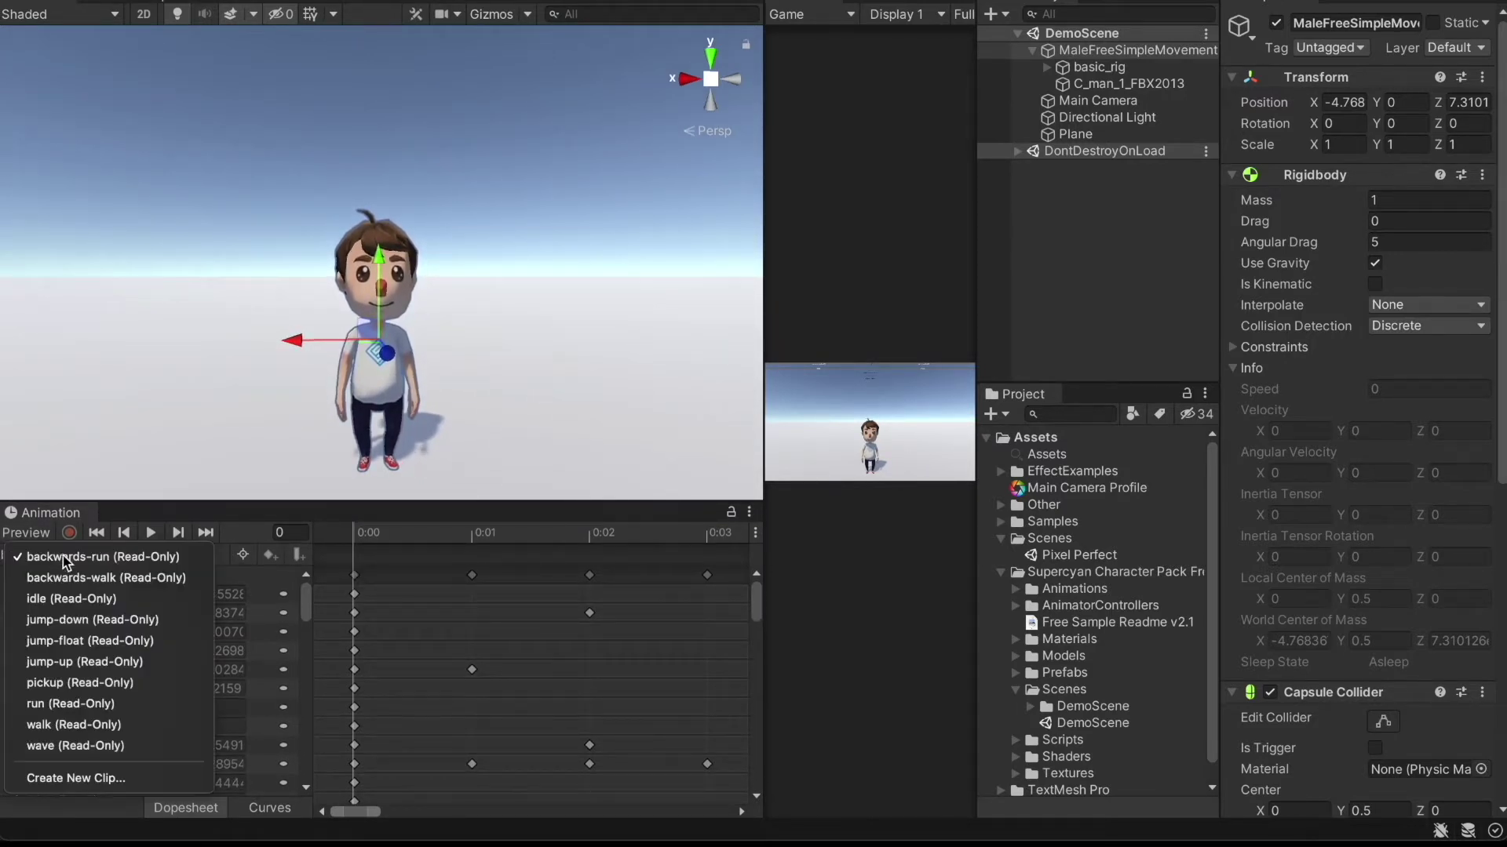
{"action": "left_click", "coordinate": [163, 602]}
{"action": "left_click", "coordinate": [47, 555]}
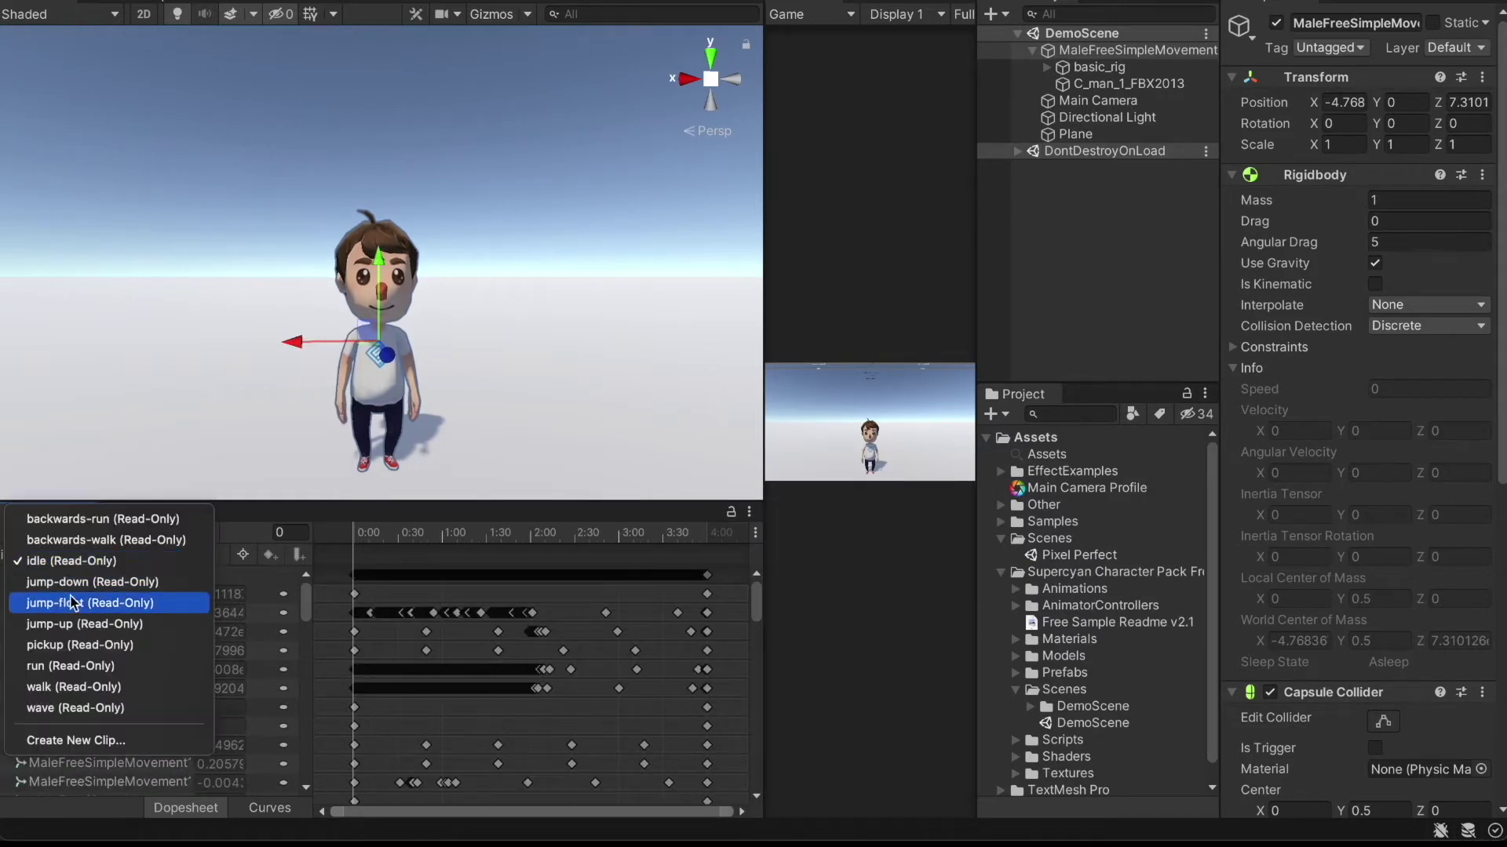
{"action": "left_click", "coordinate": [113, 582]}
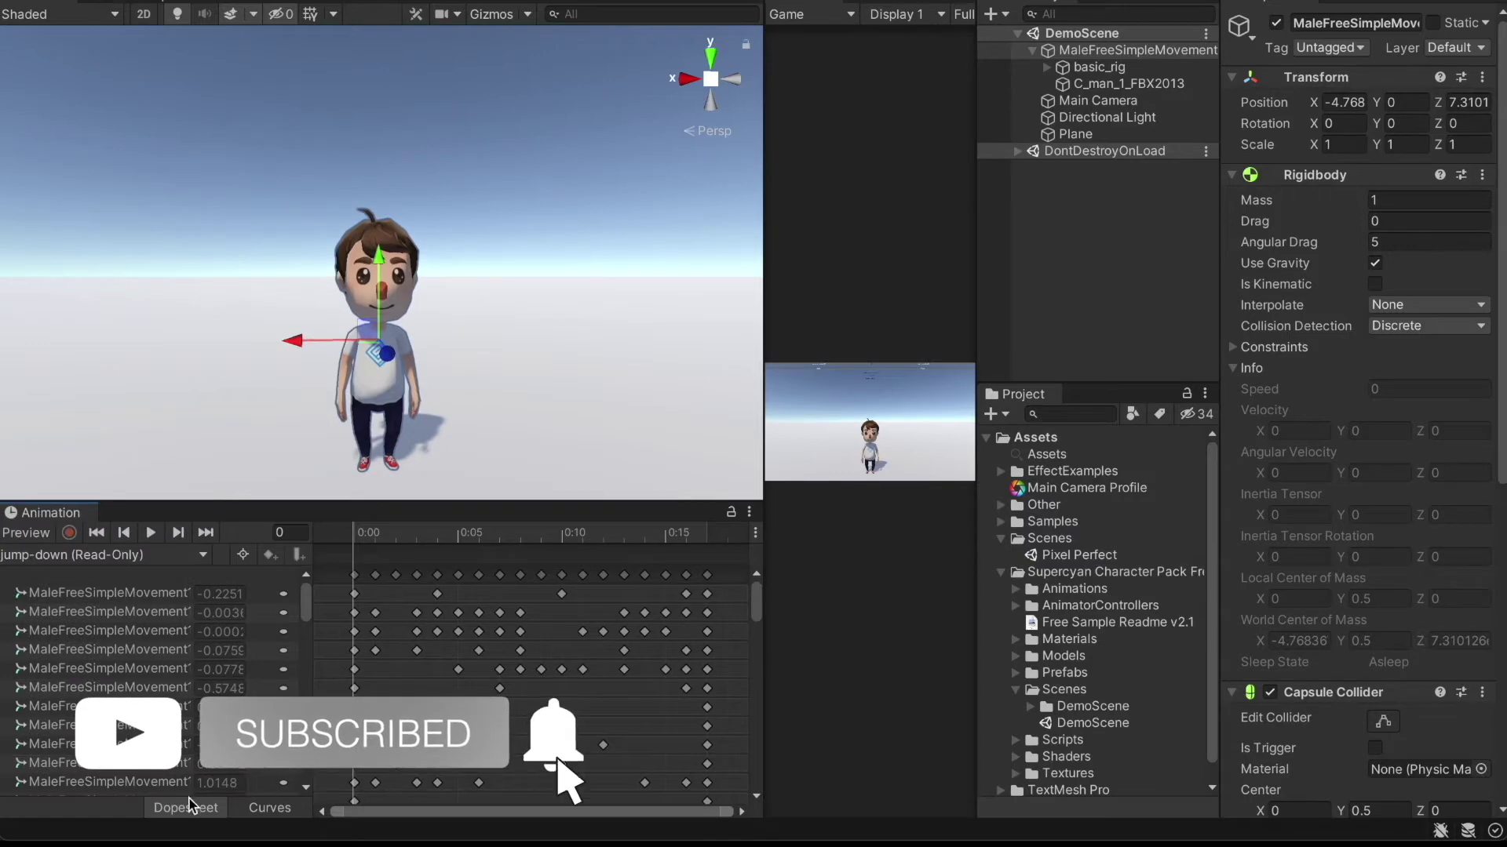
Step: Show jump-down as fitted curves and play a preview
{"action": "left_click", "coordinate": [265, 810]}
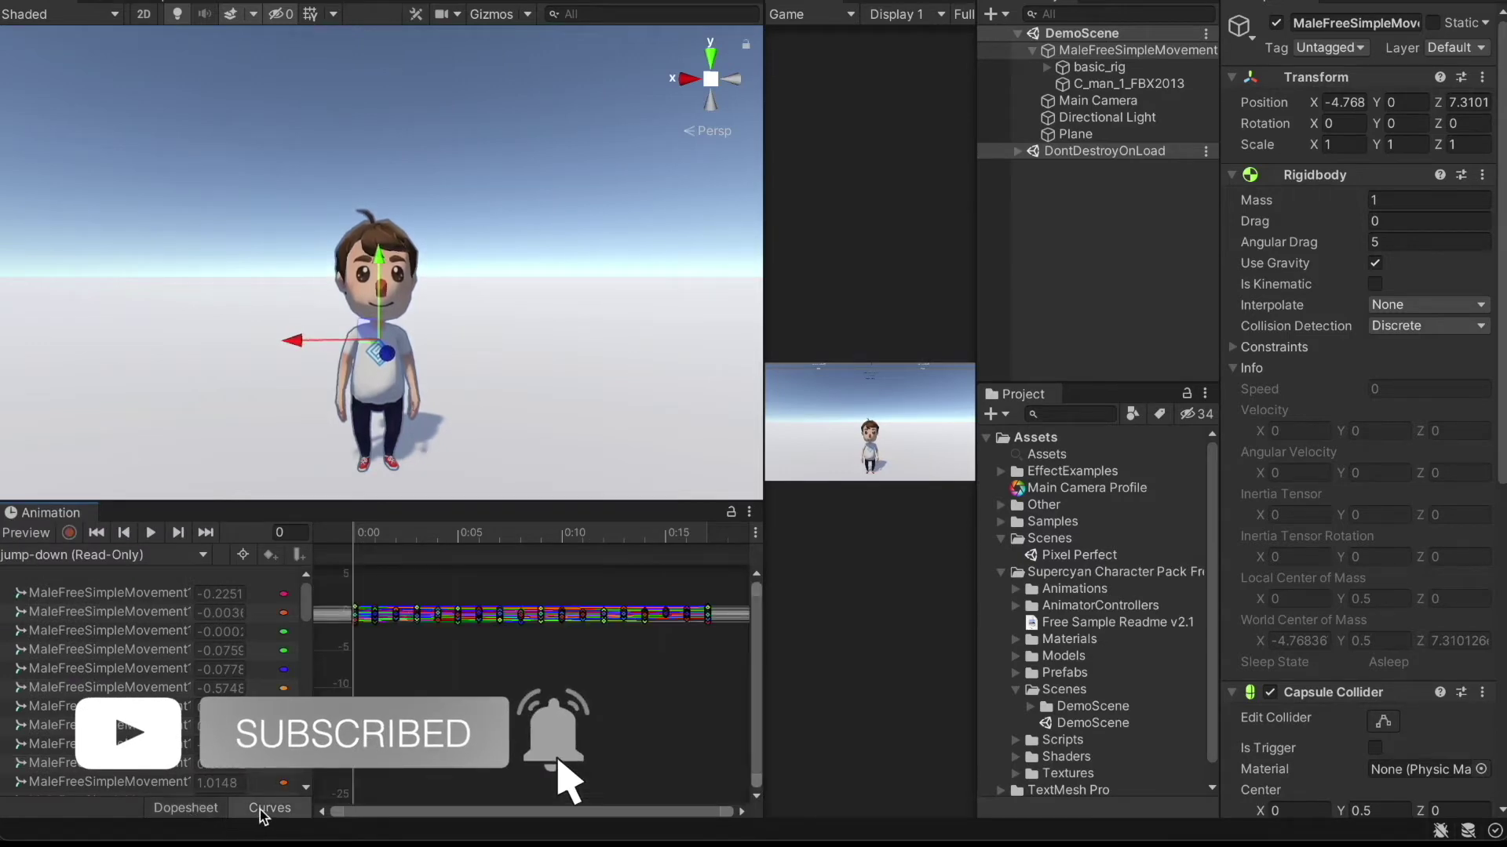
{"action": "left_click", "coordinate": [186, 808]}
{"action": "left_click", "coordinate": [269, 808]}
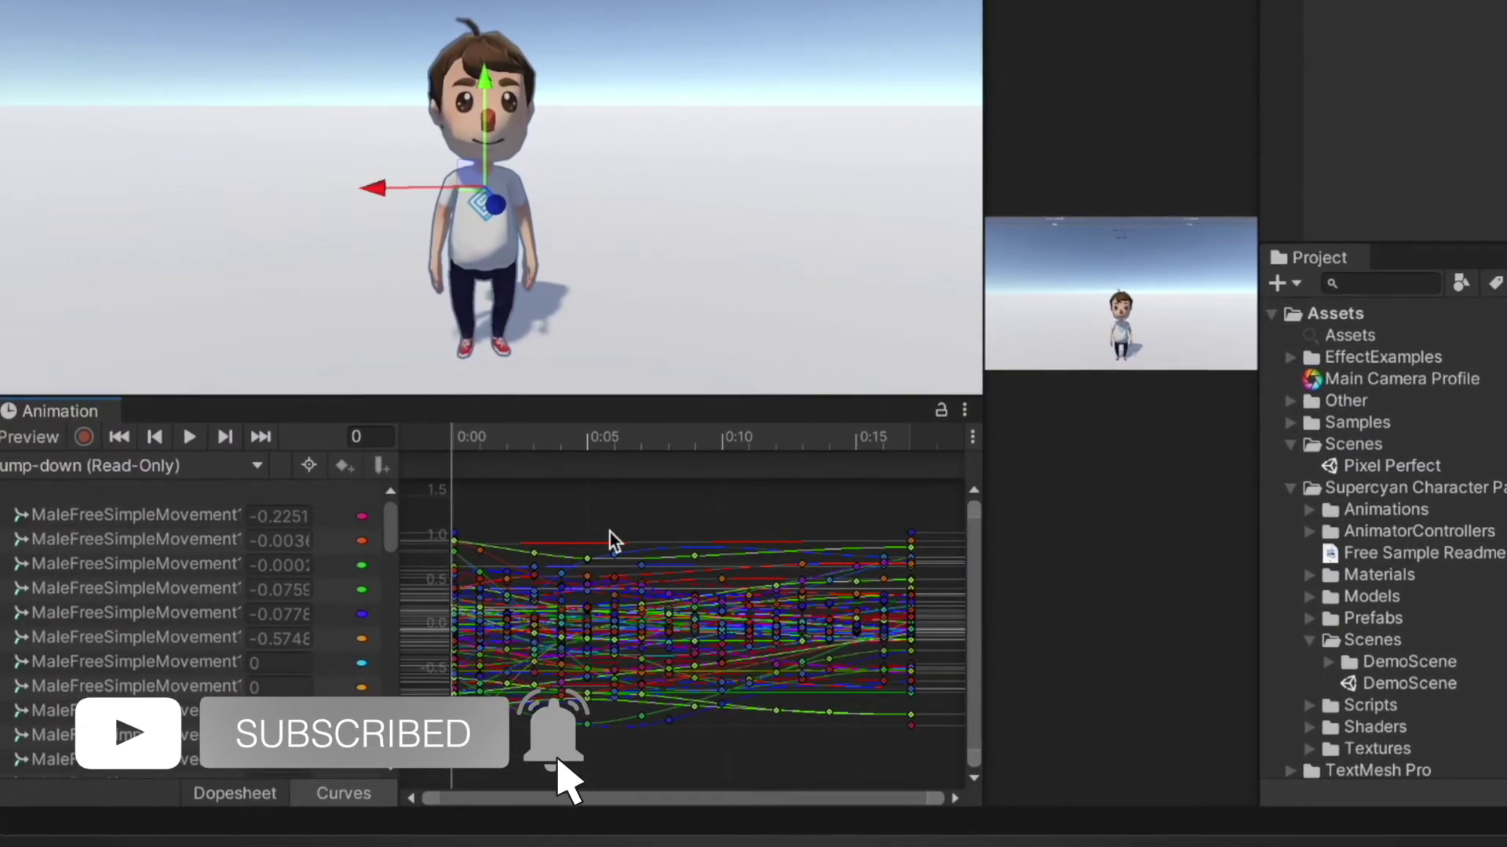
{"action": "key", "text": "space"}
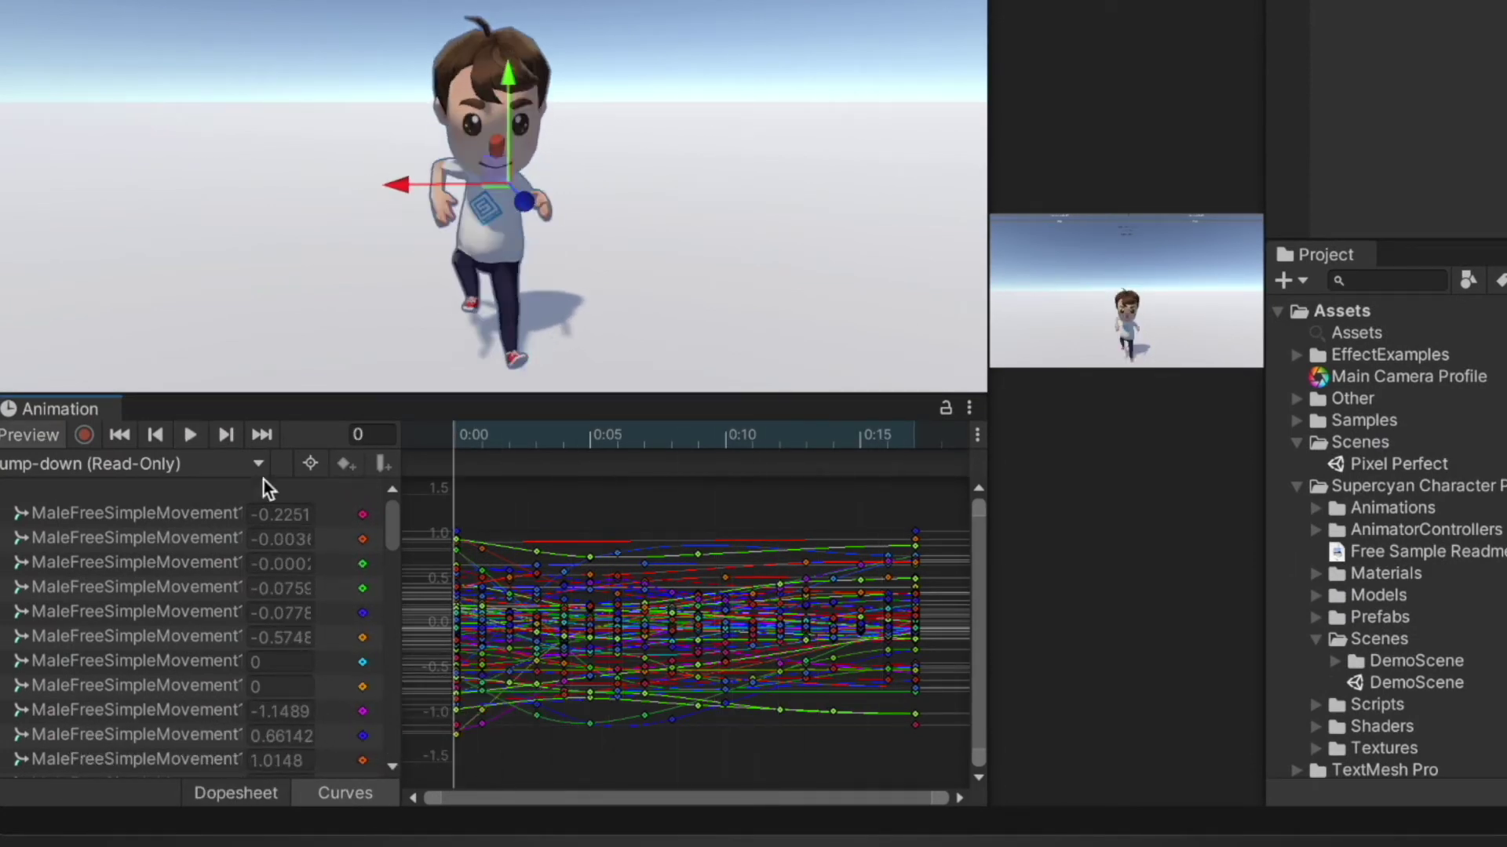
Step: Switch to the jump-float clip and play its curve preview
{"action": "left_click", "coordinate": [89, 469]}
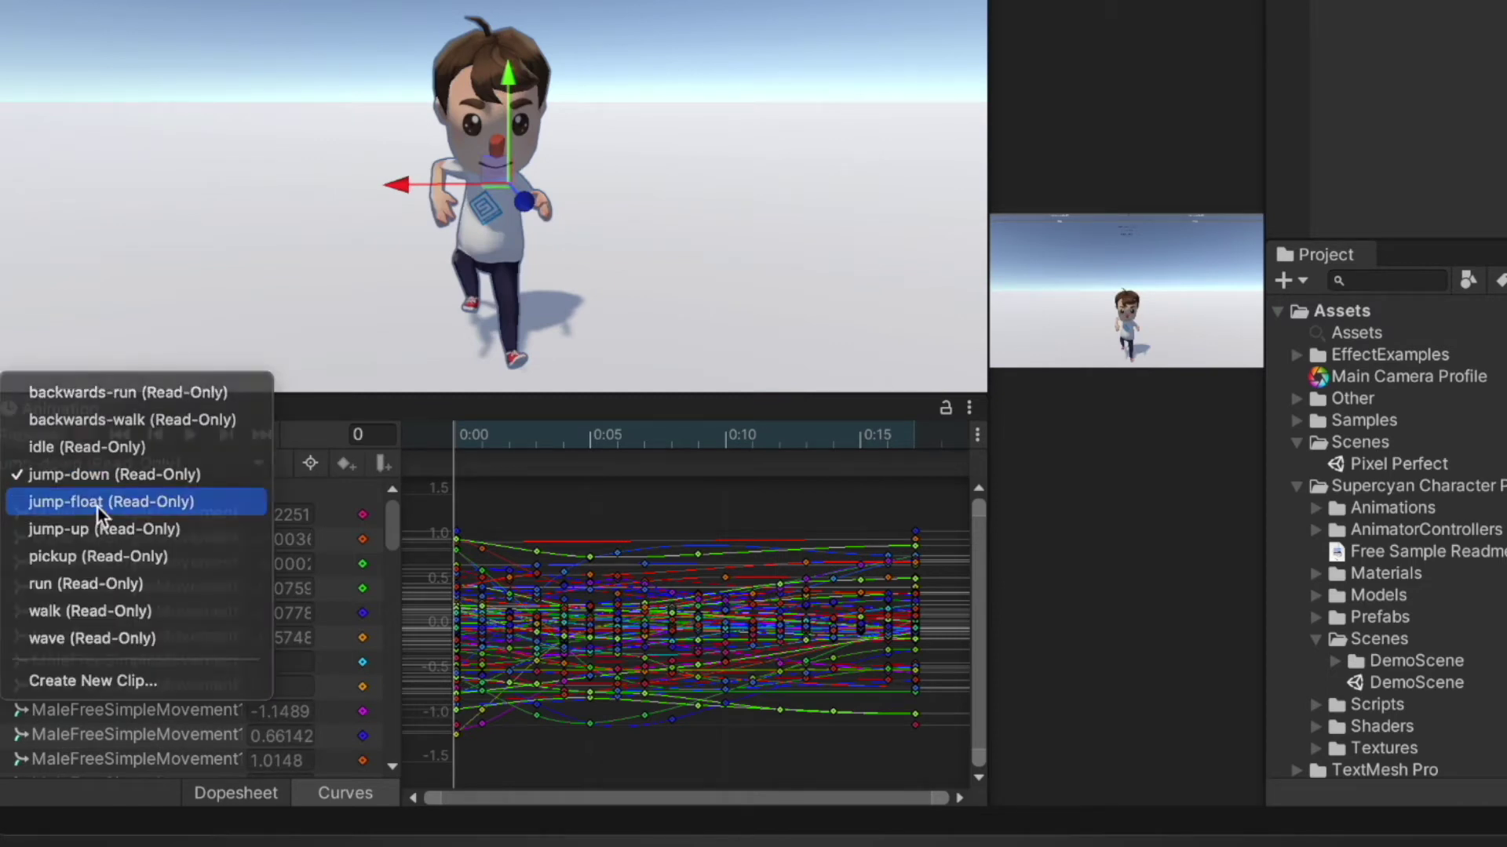
{"action": "left_click", "coordinate": [97, 506]}
{"action": "left_click", "coordinate": [457, 554]}
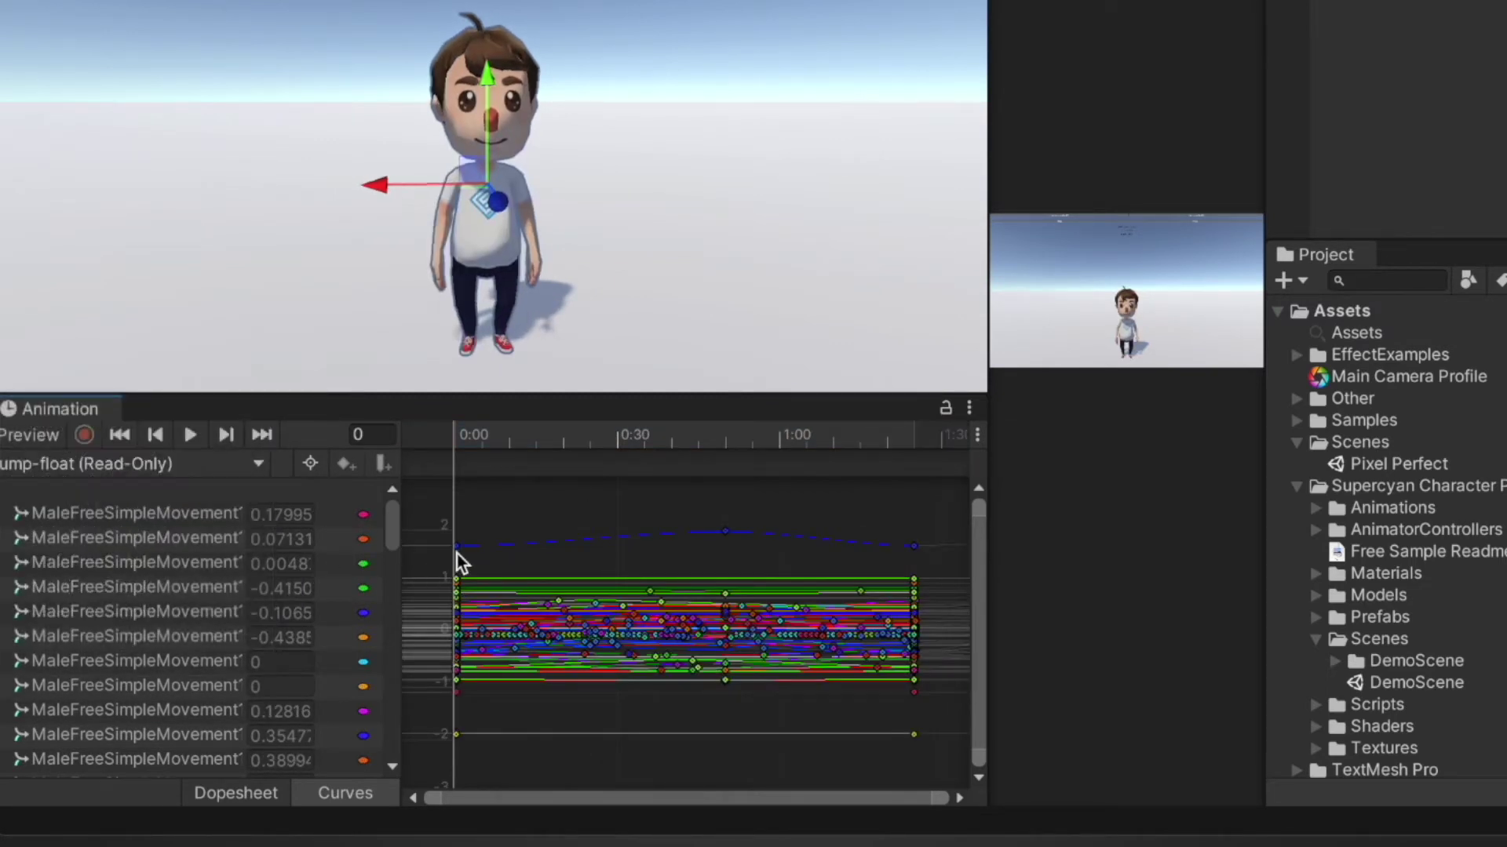
{"action": "key", "text": "space"}
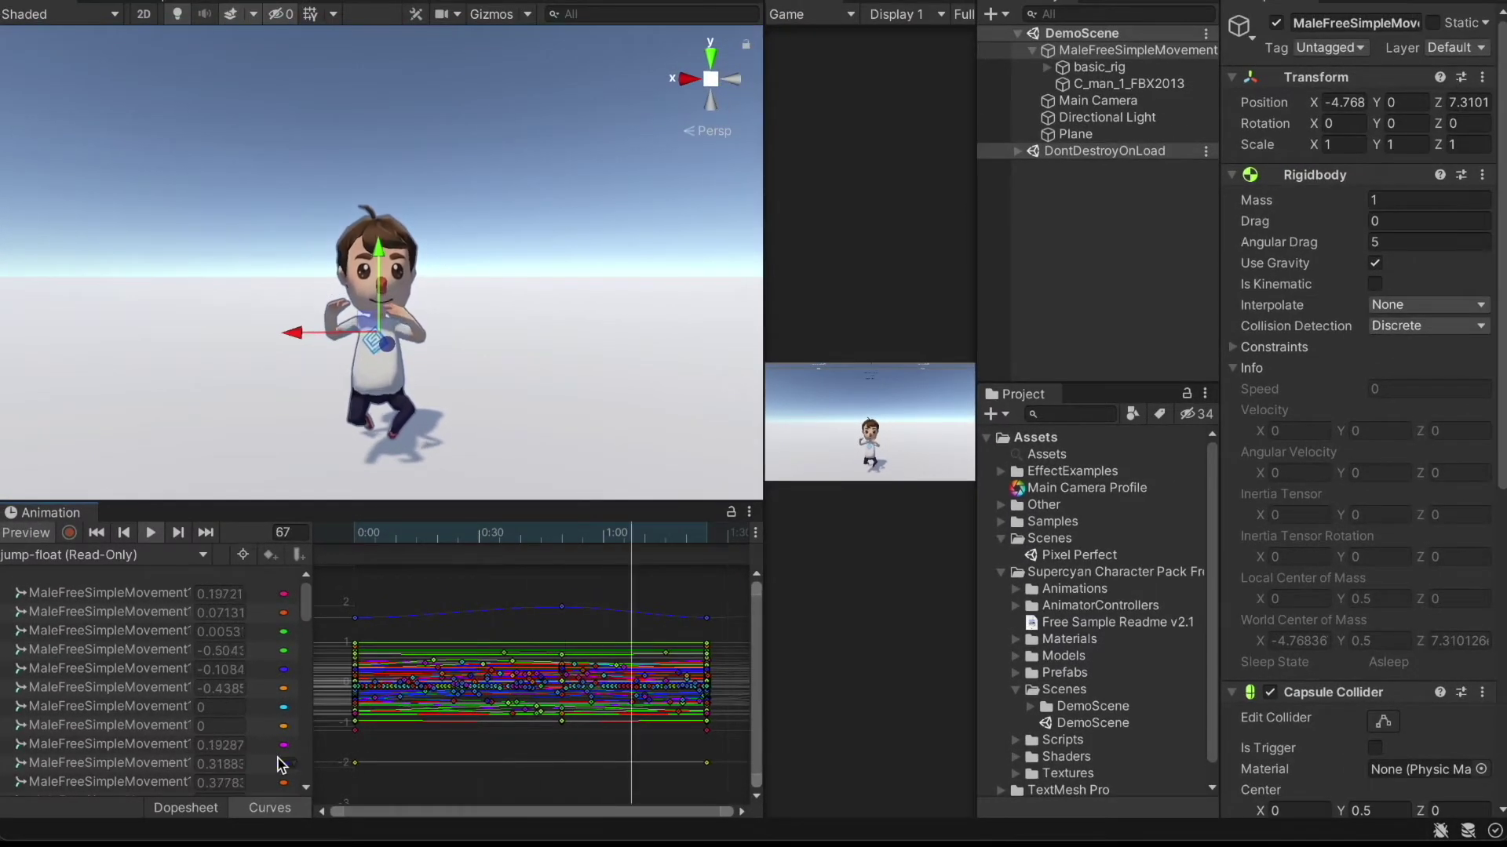
Step: Return jump-float to the Dopesheet view and select one of its keyframes
{"action": "left_click", "coordinate": [203, 808]}
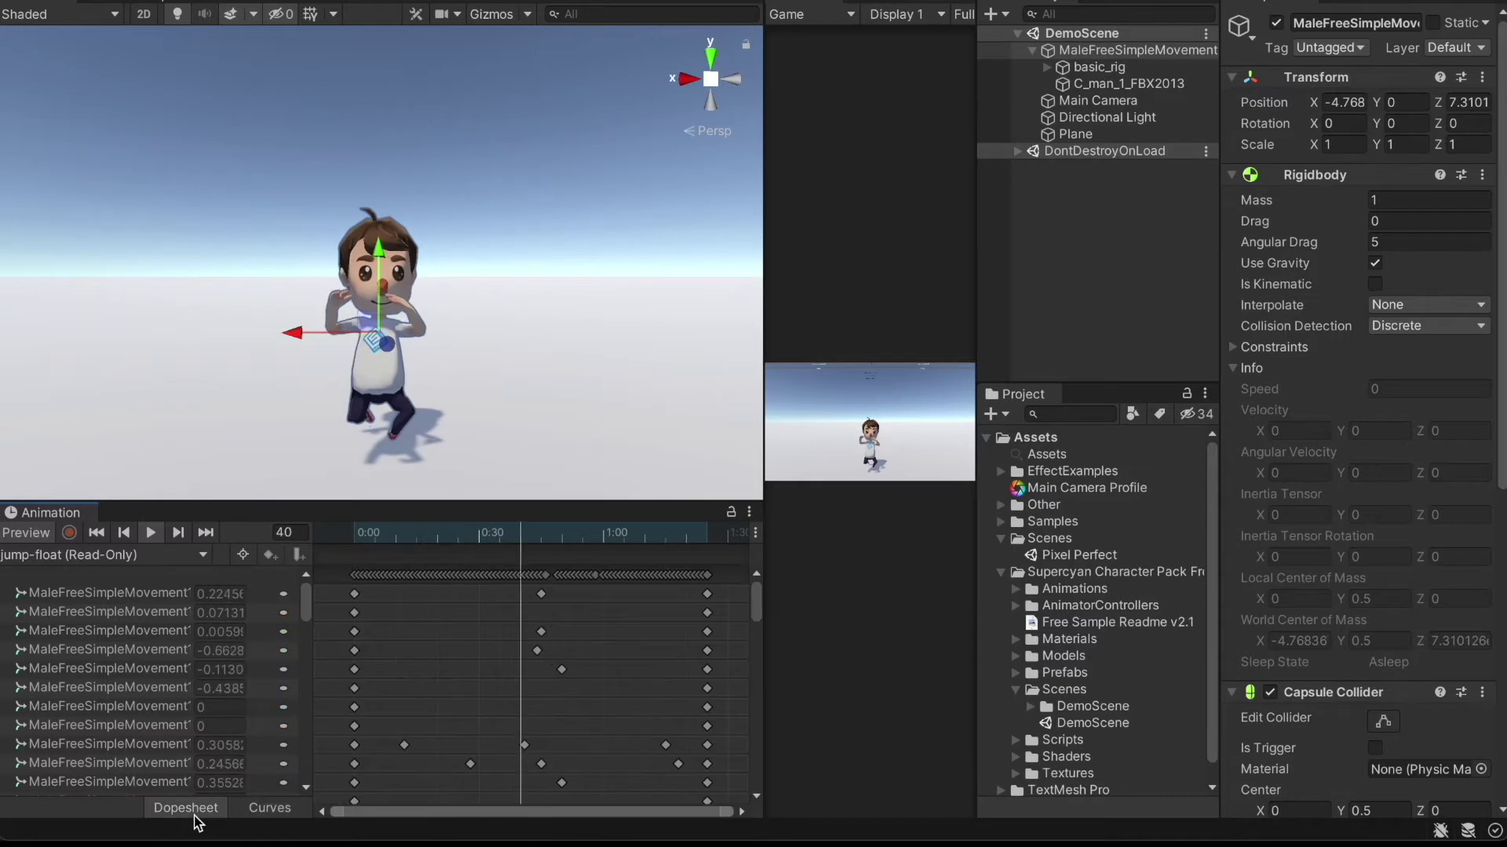
{"action": "left_click", "coordinate": [541, 631]}
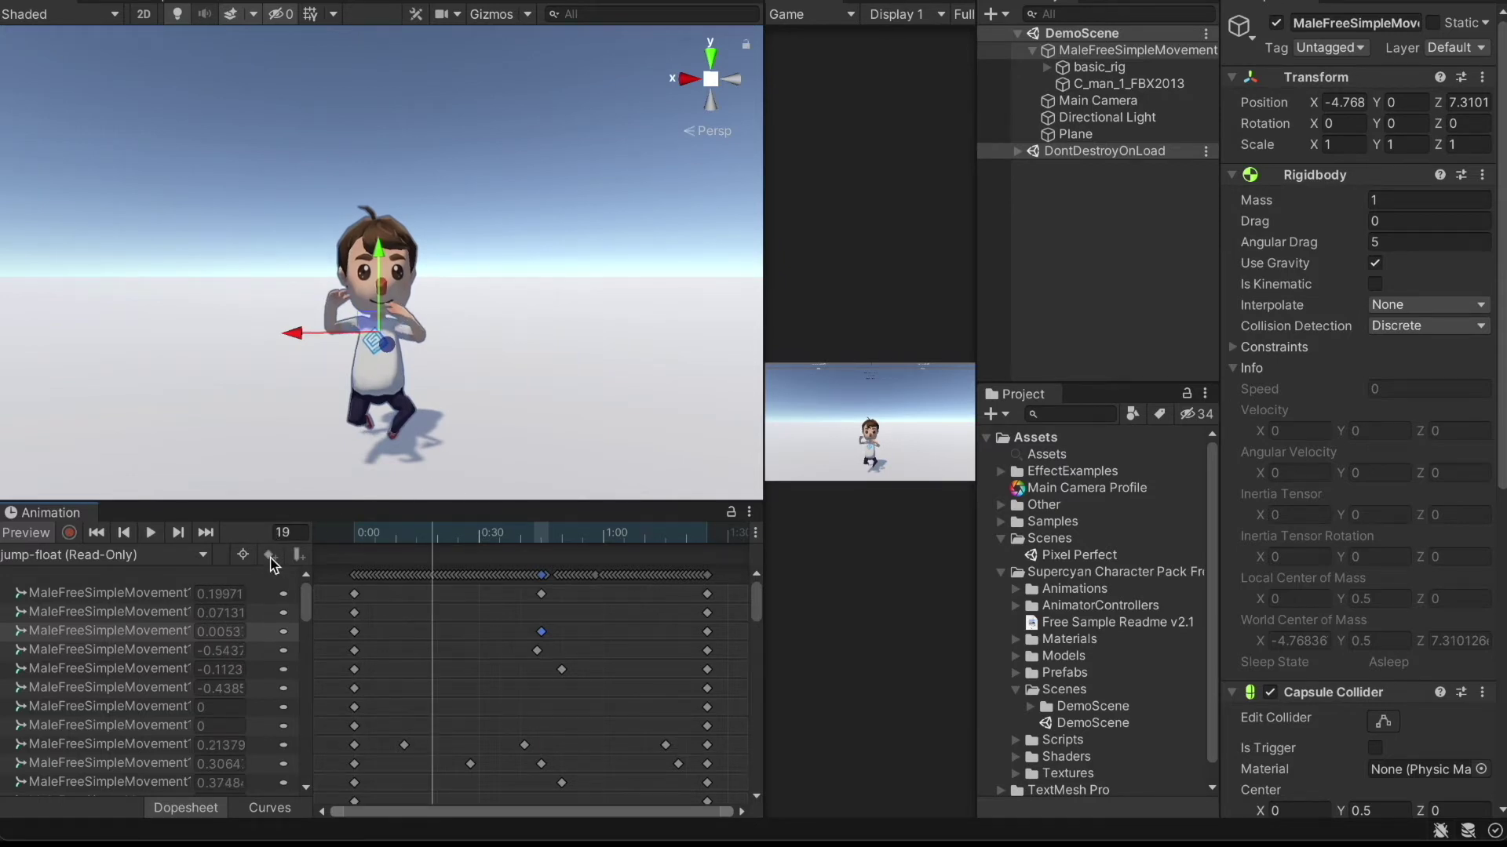
{"action": "scroll", "coordinate": [1349, 424], "scroll_direction": "down", "scroll_amount": 10}
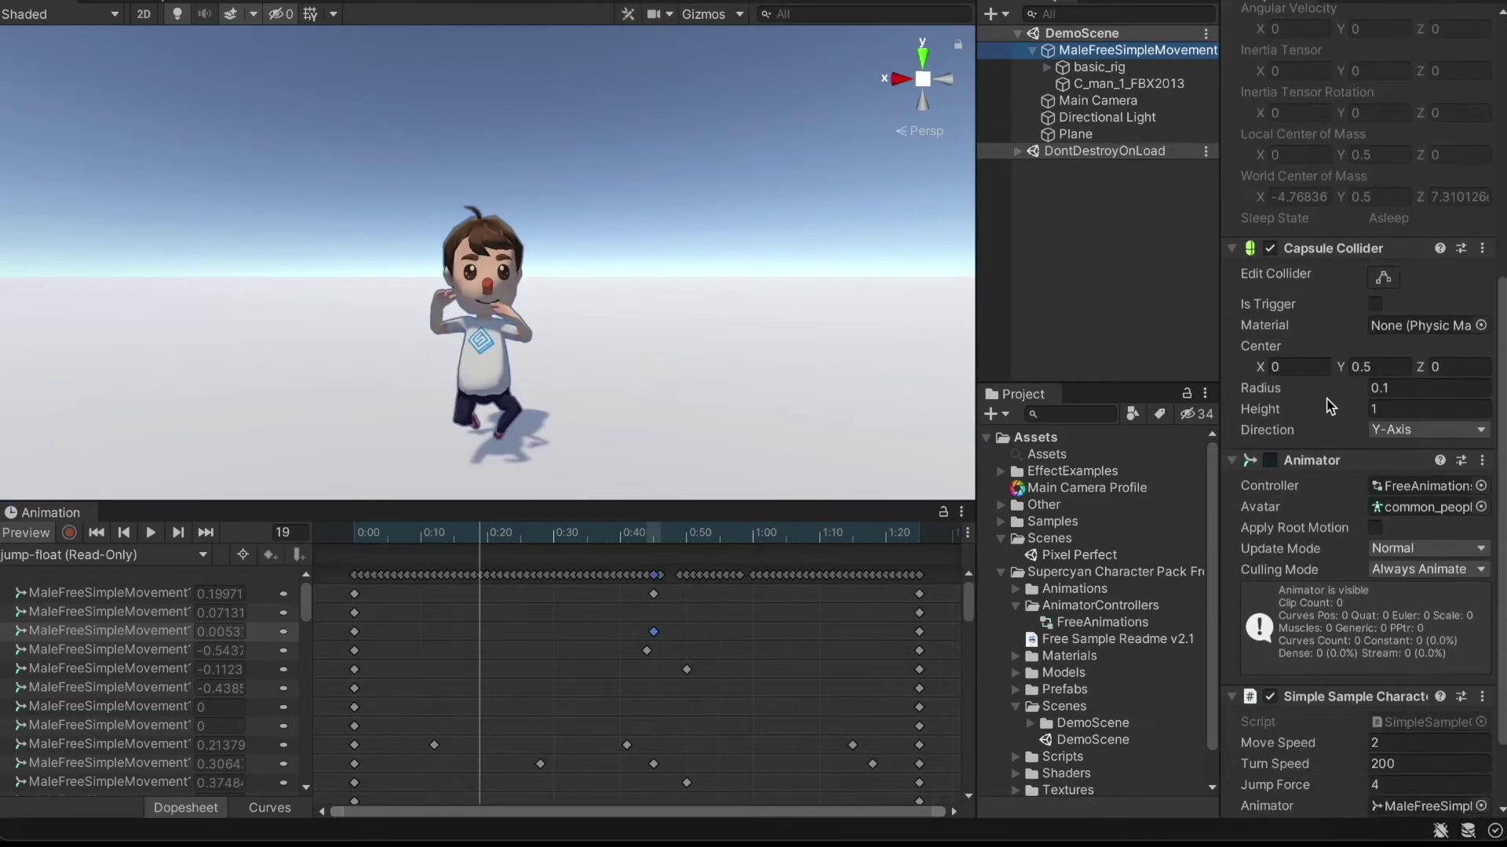
Step: Open the FreeAnimations animator controller's state graph from the Project window
{"action": "left_click", "coordinate": [1424, 435]}
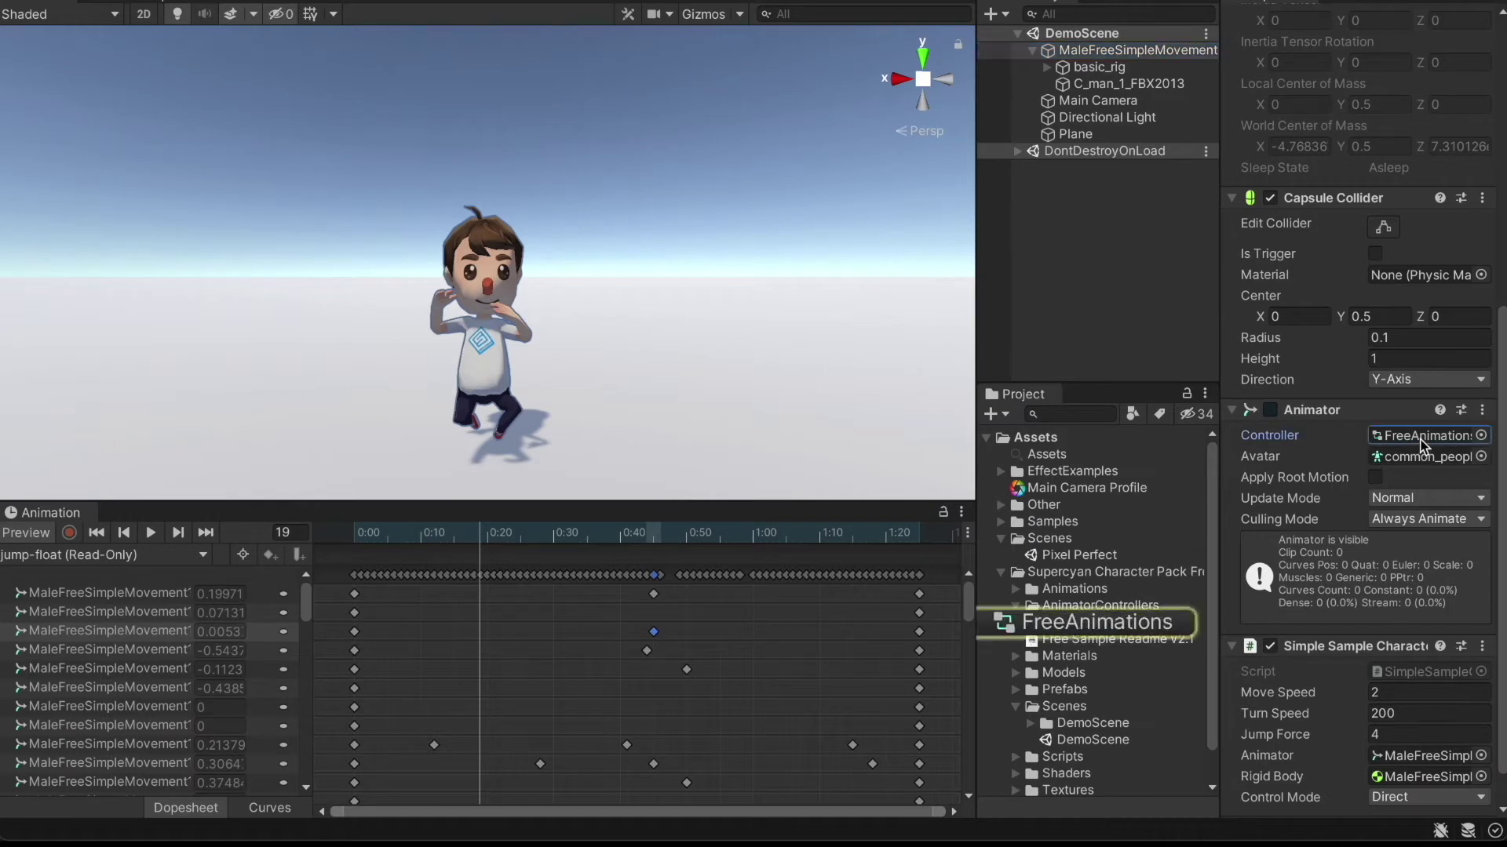
{"action": "double_click", "coordinate": [1102, 623]}
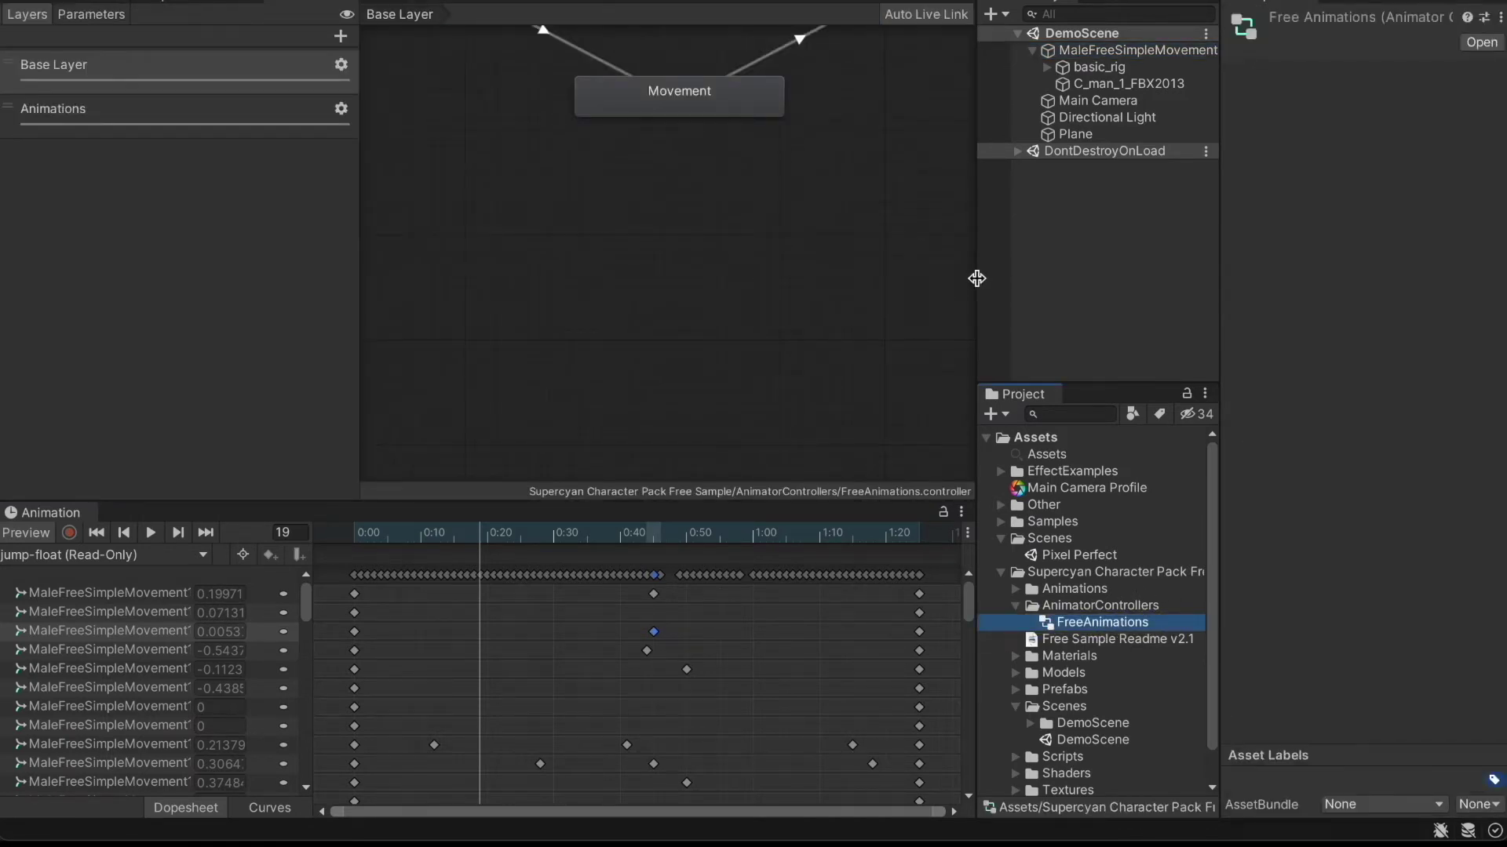
{"action": "left_click", "coordinate": [1085, 278]}
{"action": "scroll", "coordinate": [747, 100], "scroll_direction": "down", "scroll_amount": 5}
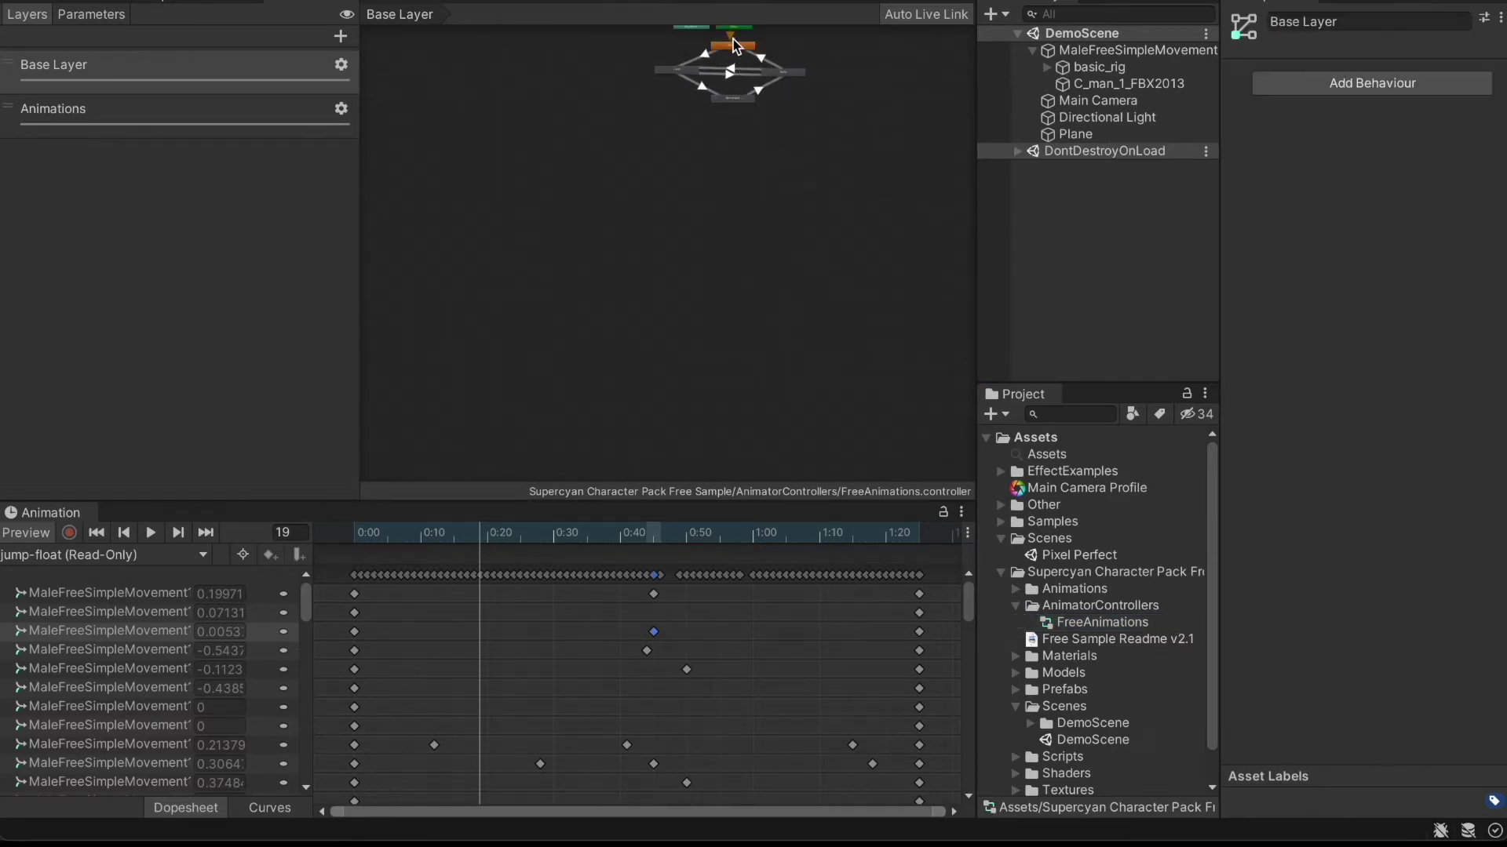
Step: Select and frame the Midair state, and dock the Animator beside the Scene view
{"action": "left_click", "coordinate": [733, 44]}
{"action": "key", "text": "f"}
{"action": "scroll", "coordinate": [722, 168], "scroll_direction": "down", "scroll_amount": 5}
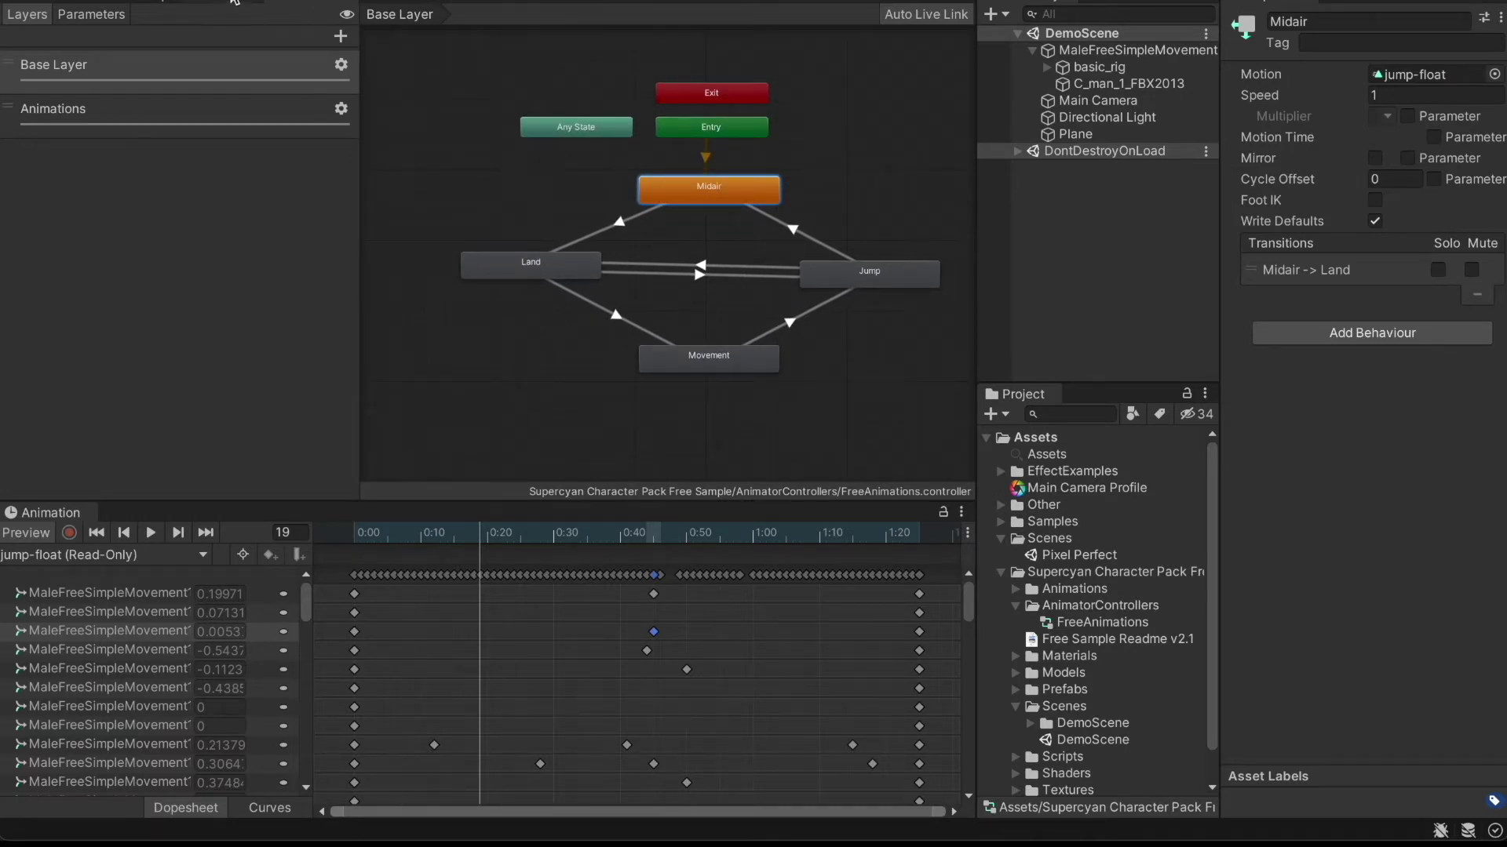
{"action": "left_click_drag", "start_coordinate": [301, 2], "coordinate": [790, 256]}
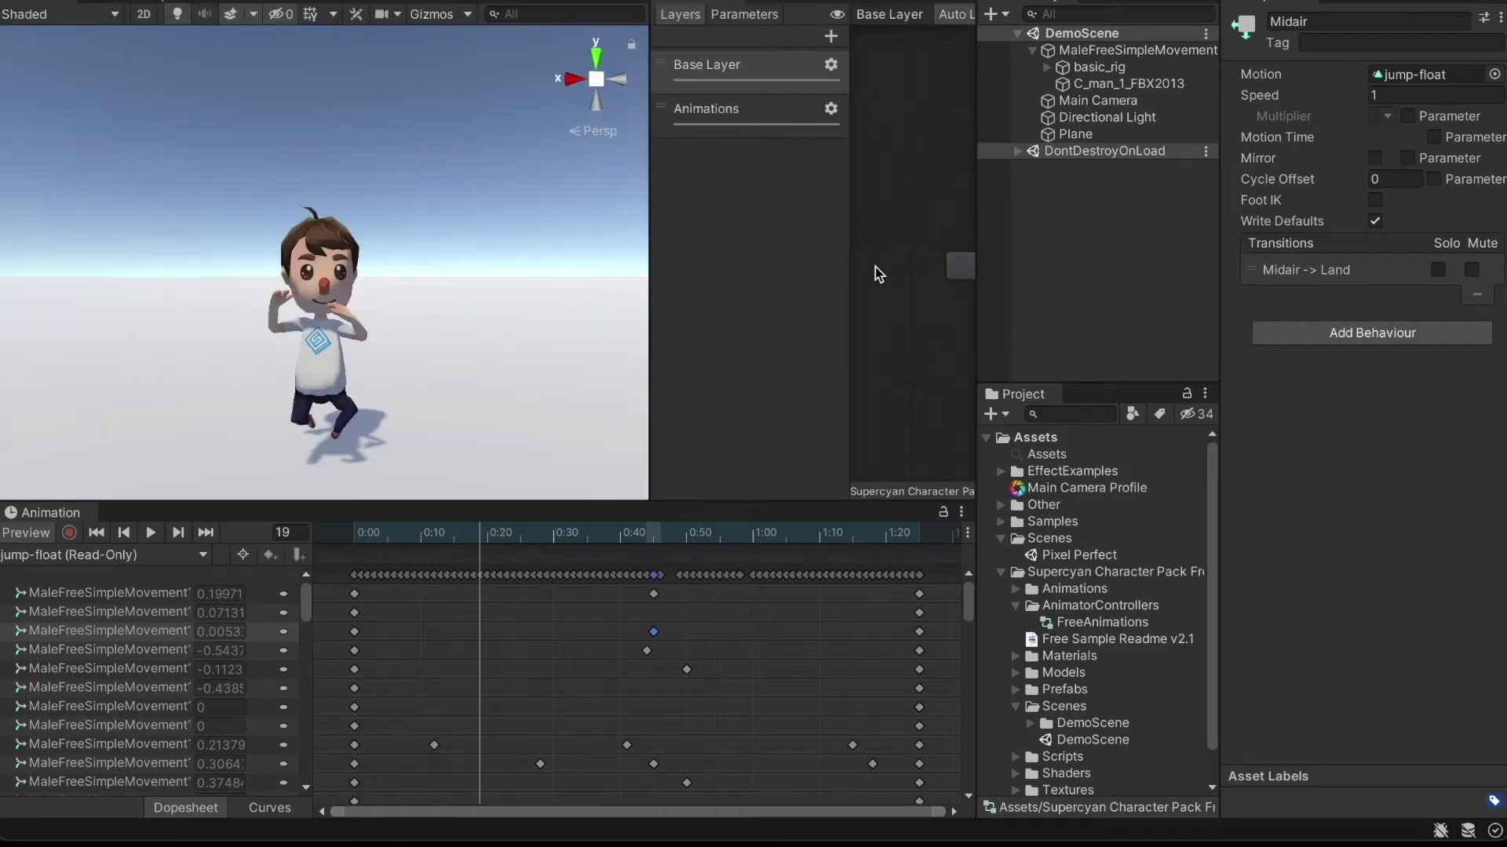
Step: Inspect the Land and Midair states and set the preview frame to 52
{"action": "left_click", "coordinate": [959, 272]}
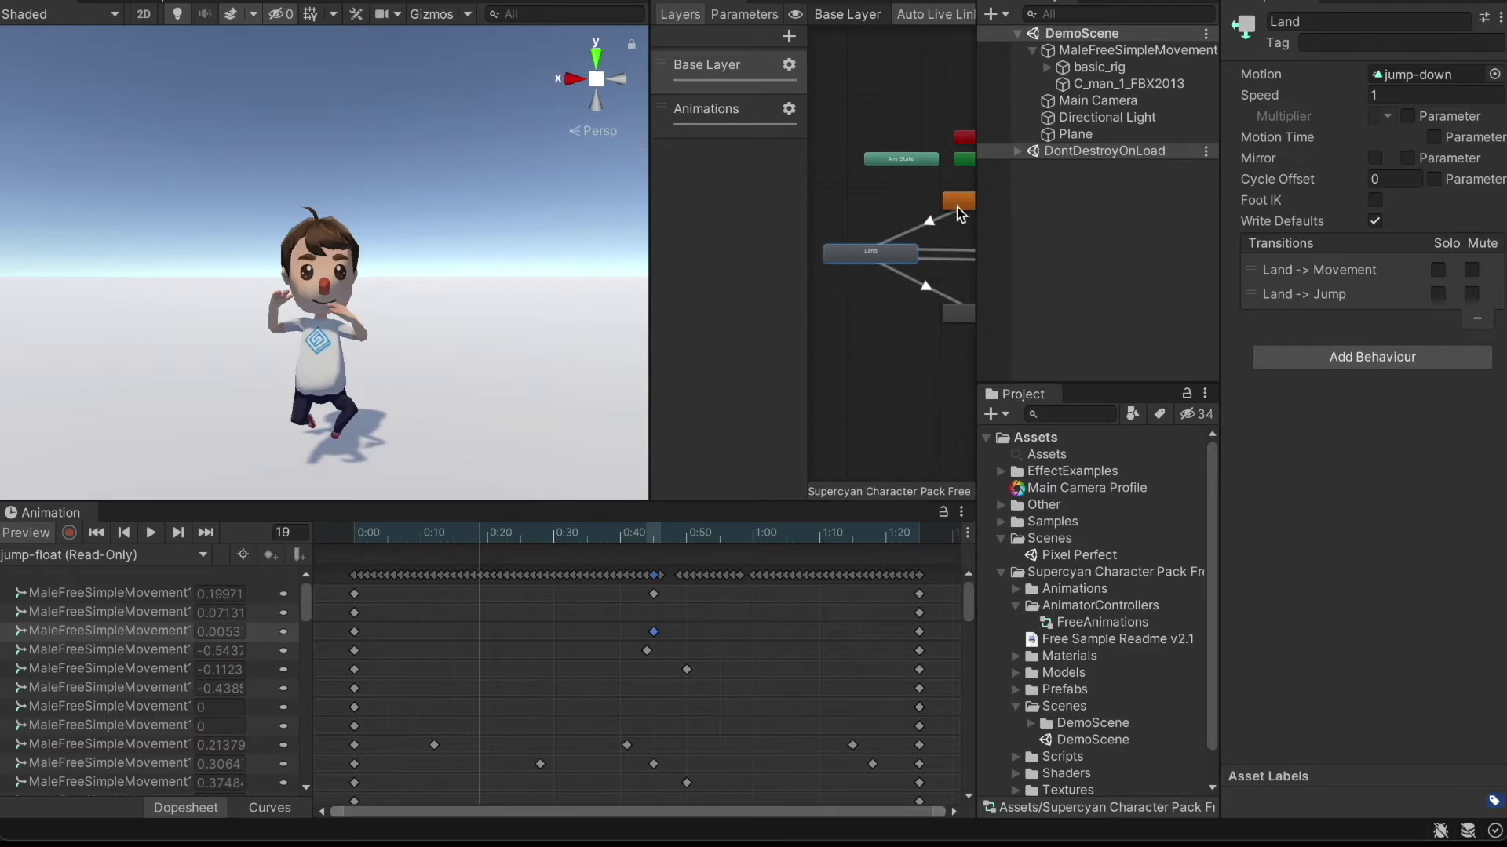
{"action": "left_click", "coordinate": [957, 207]}
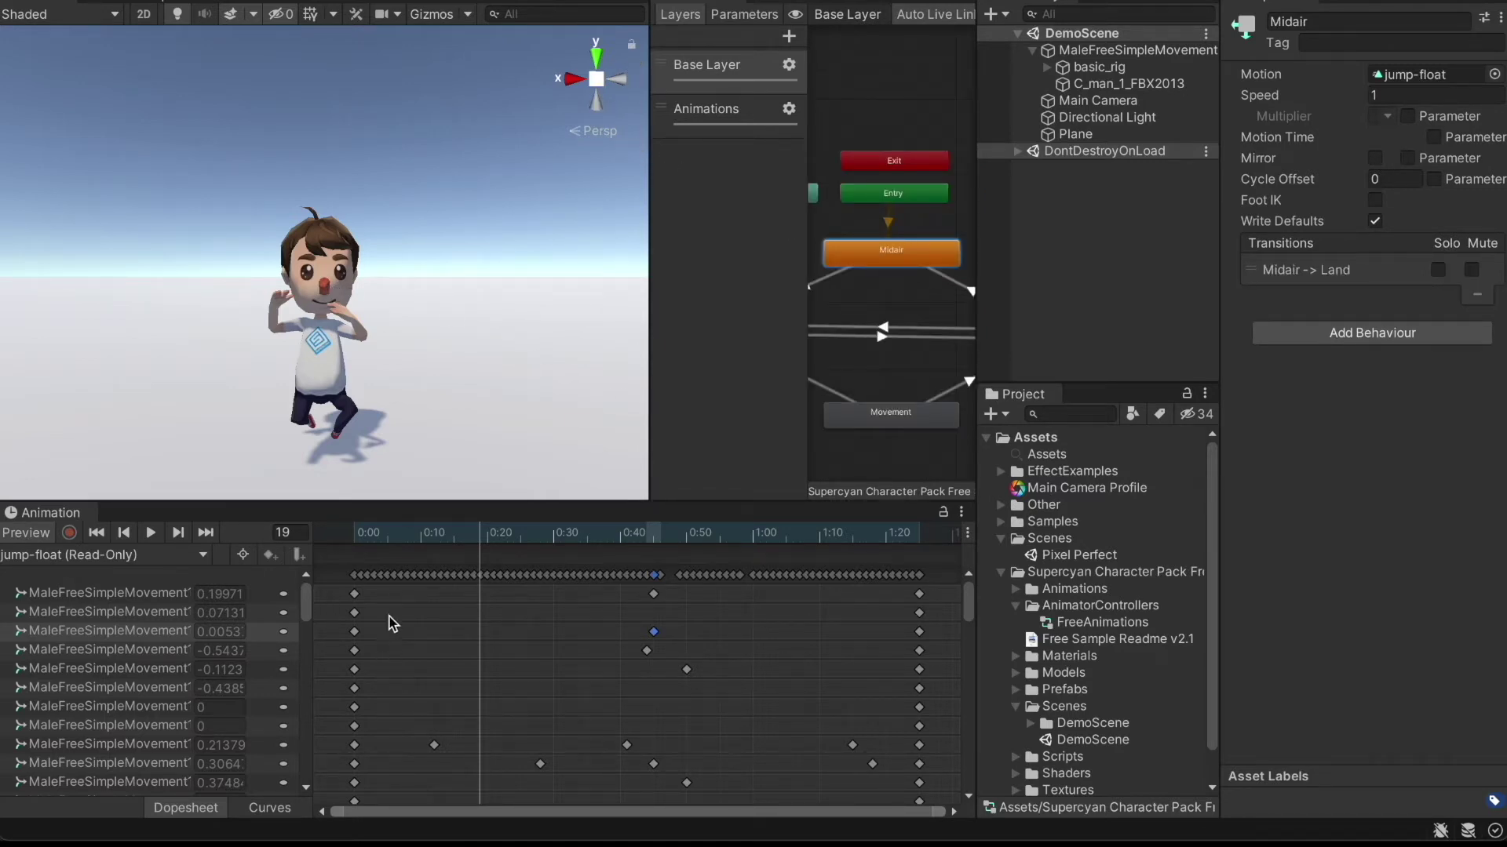
{"action": "left_click", "coordinate": [379, 532]}
{"action": "left_click", "coordinate": [289, 531]}
{"action": "type", "text": "52"}
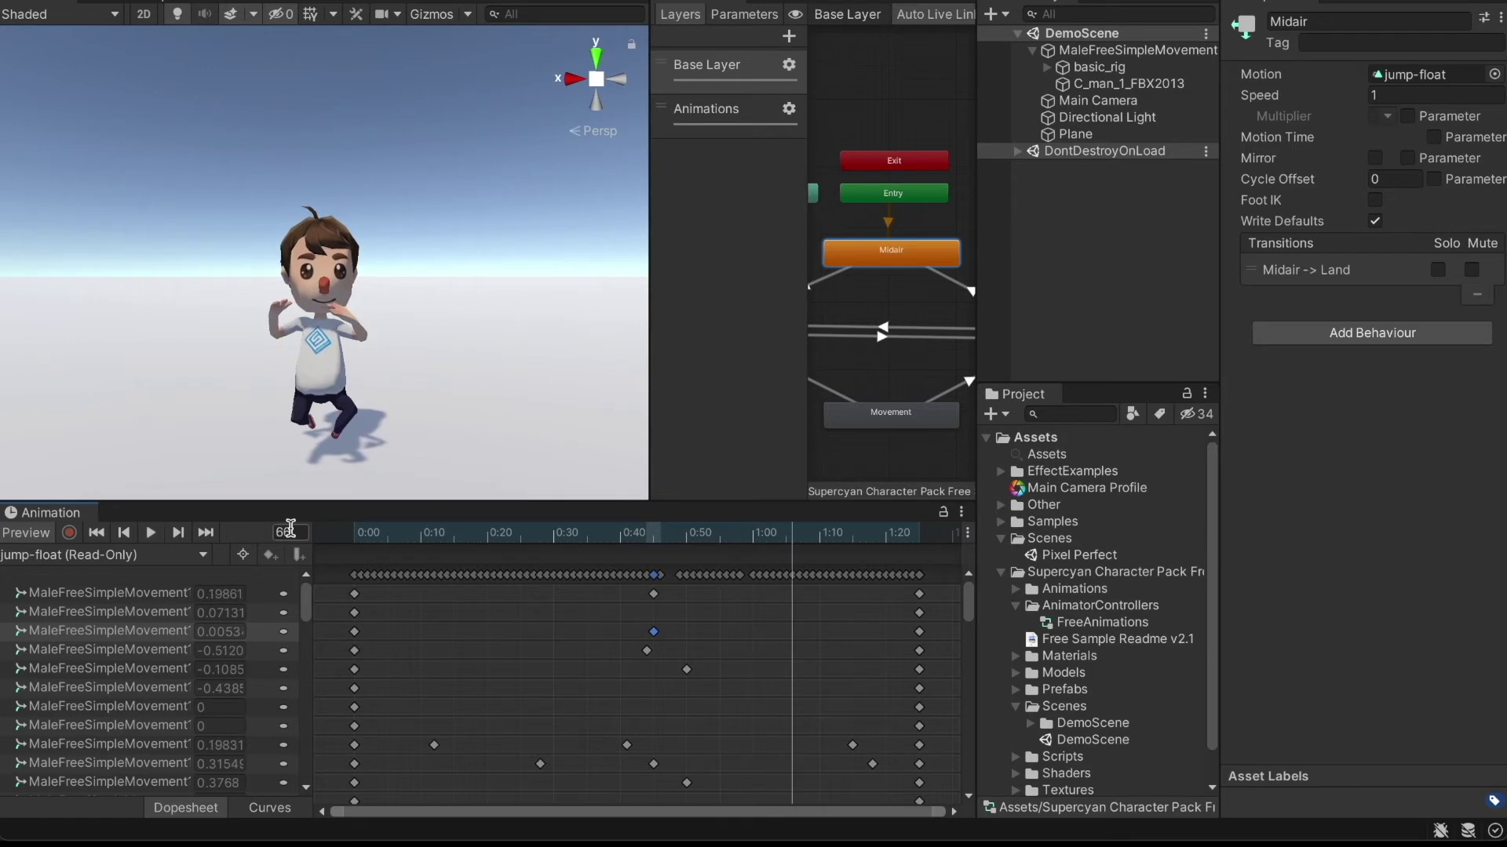
Step: Show the Animator's Parameters list and widen the graph over the Scene view
{"action": "left_click", "coordinate": [714, 11]}
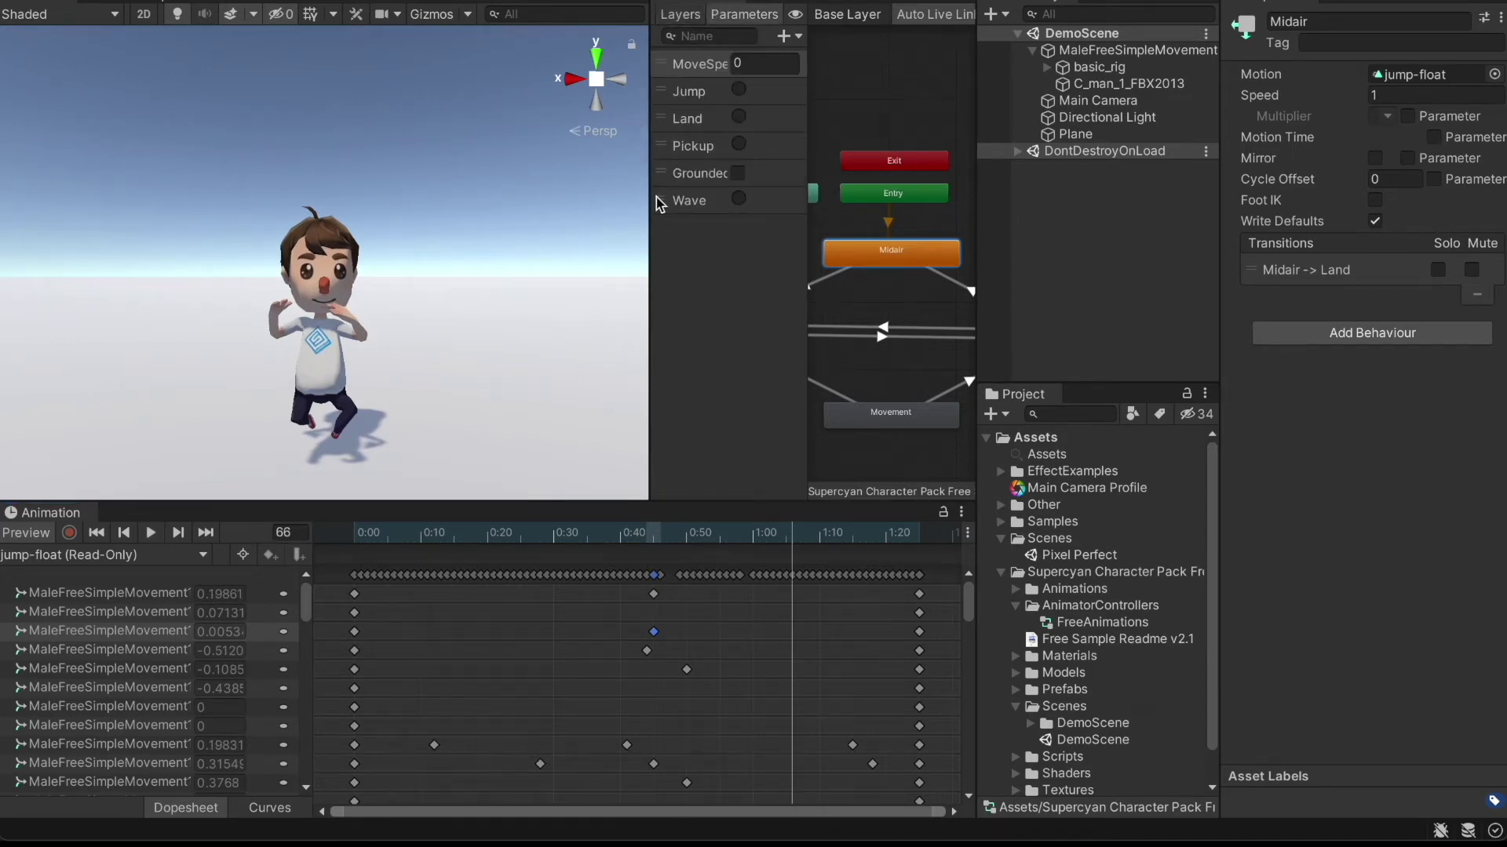
{"action": "left_click_drag", "start_coordinate": [648, 202], "coordinate": [207, 188]}
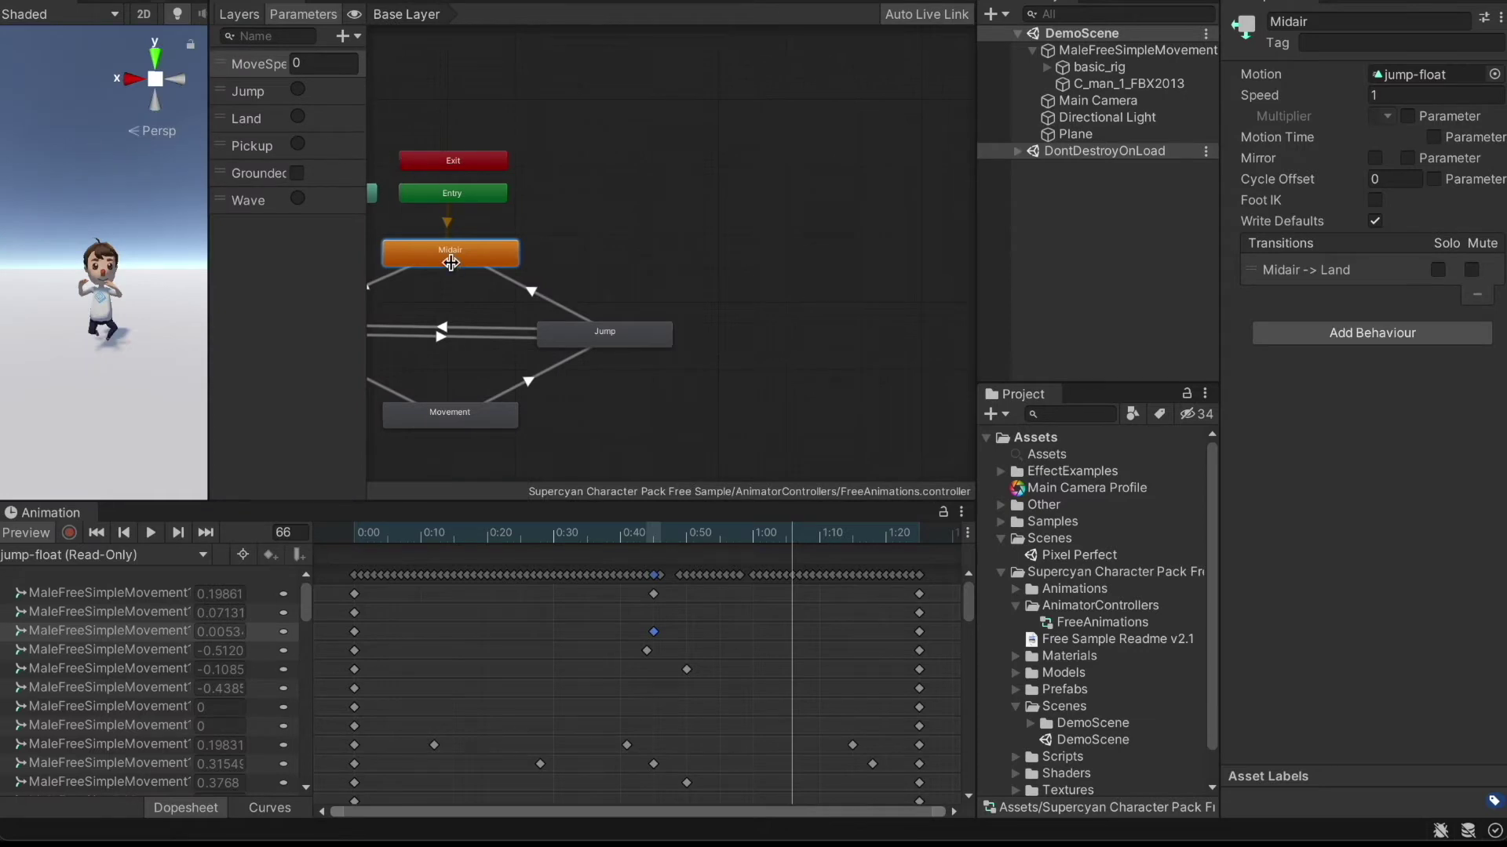
{"action": "scroll", "coordinate": [454, 270], "scroll_direction": "up", "scroll_amount": 5}
{"action": "scroll", "coordinate": [542, 232], "scroll_direction": "down", "scroll_amount": 8}
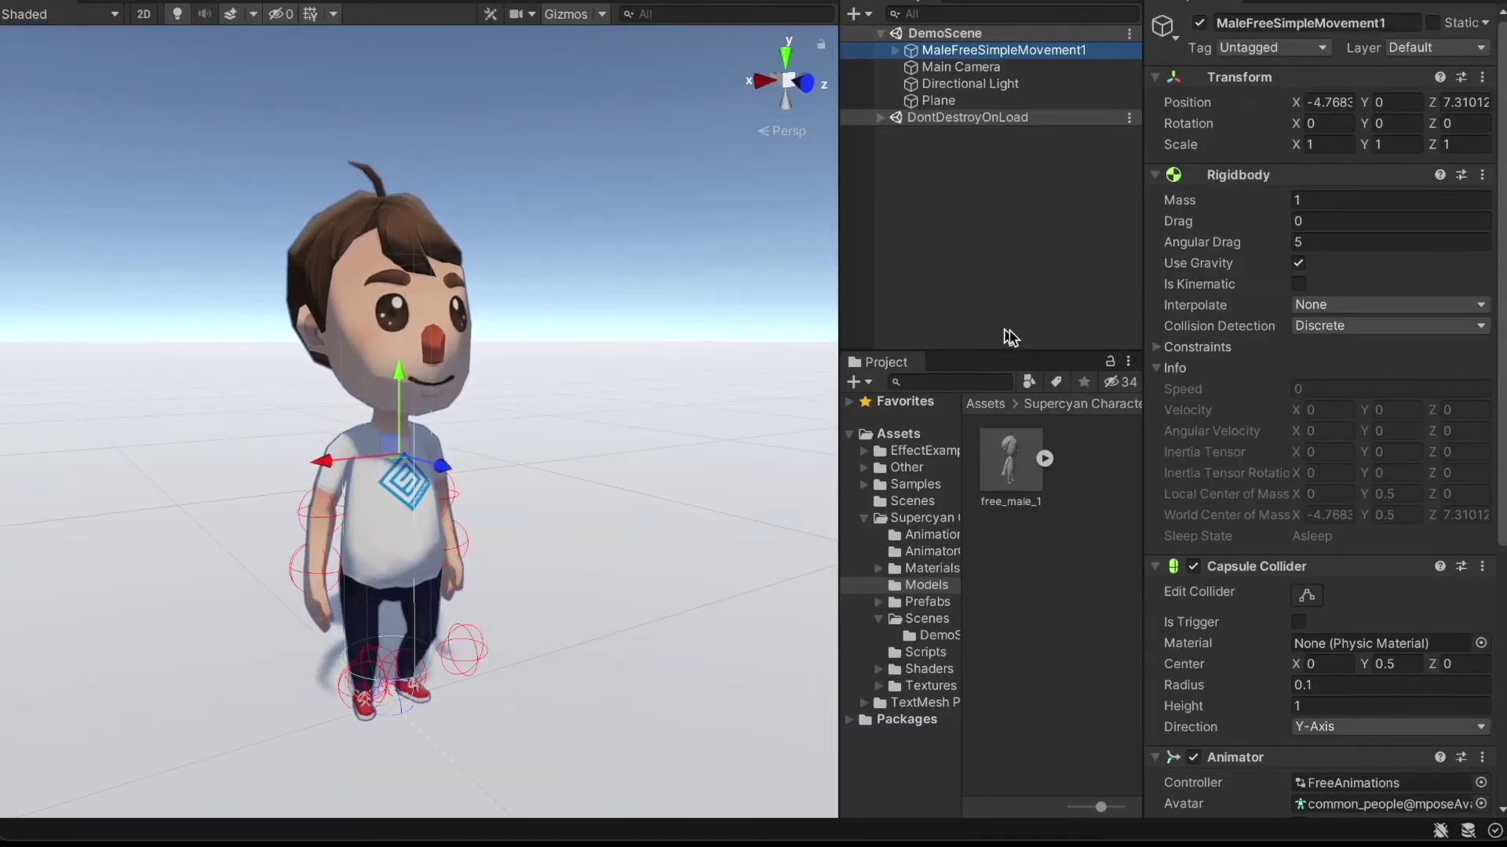
Step: Select the free_male_1 model and view its Rig import settings with Humanoid animation type
{"action": "scroll", "coordinate": [1229, 453], "scroll_direction": "down", "scroll_amount": 5}
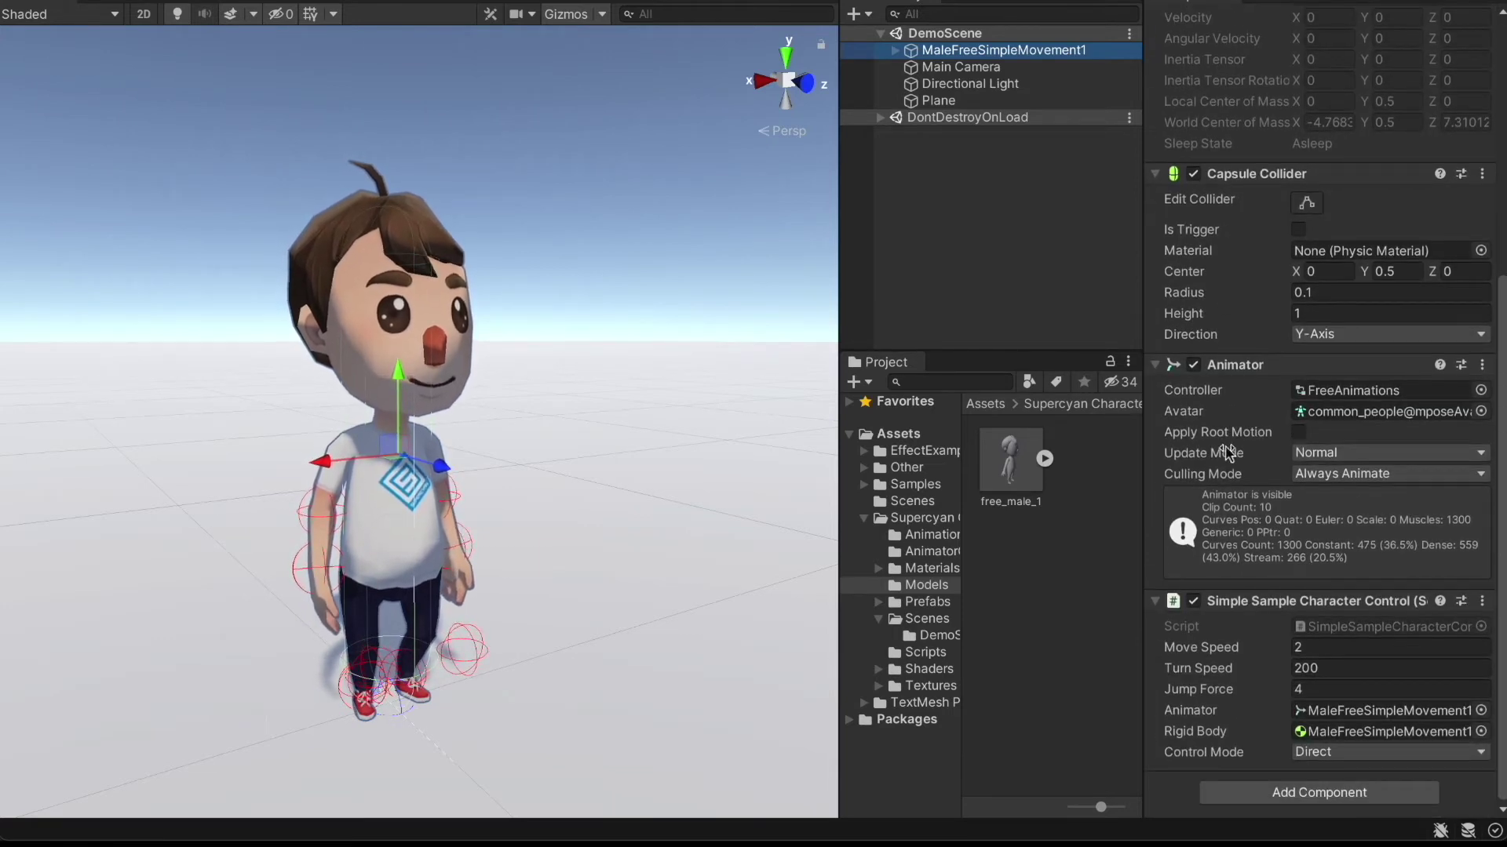
{"action": "scroll", "coordinate": [1228, 453], "scroll_direction": "up", "scroll_amount": 4}
{"action": "scroll", "coordinate": [1226, 447], "scroll_direction": "up", "scroll_amount": 3}
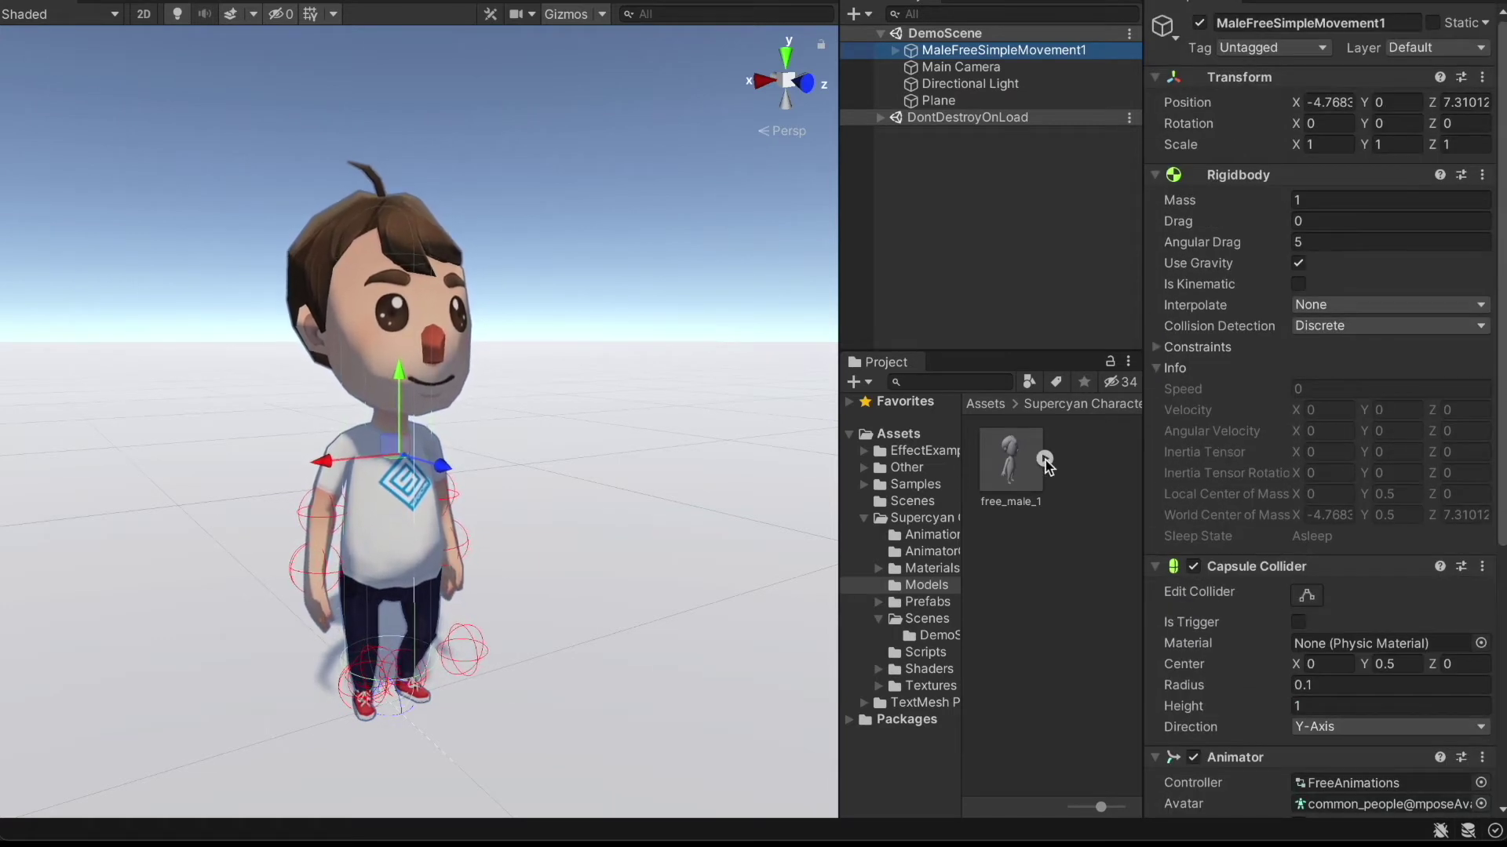
{"action": "left_click", "coordinate": [1008, 459]}
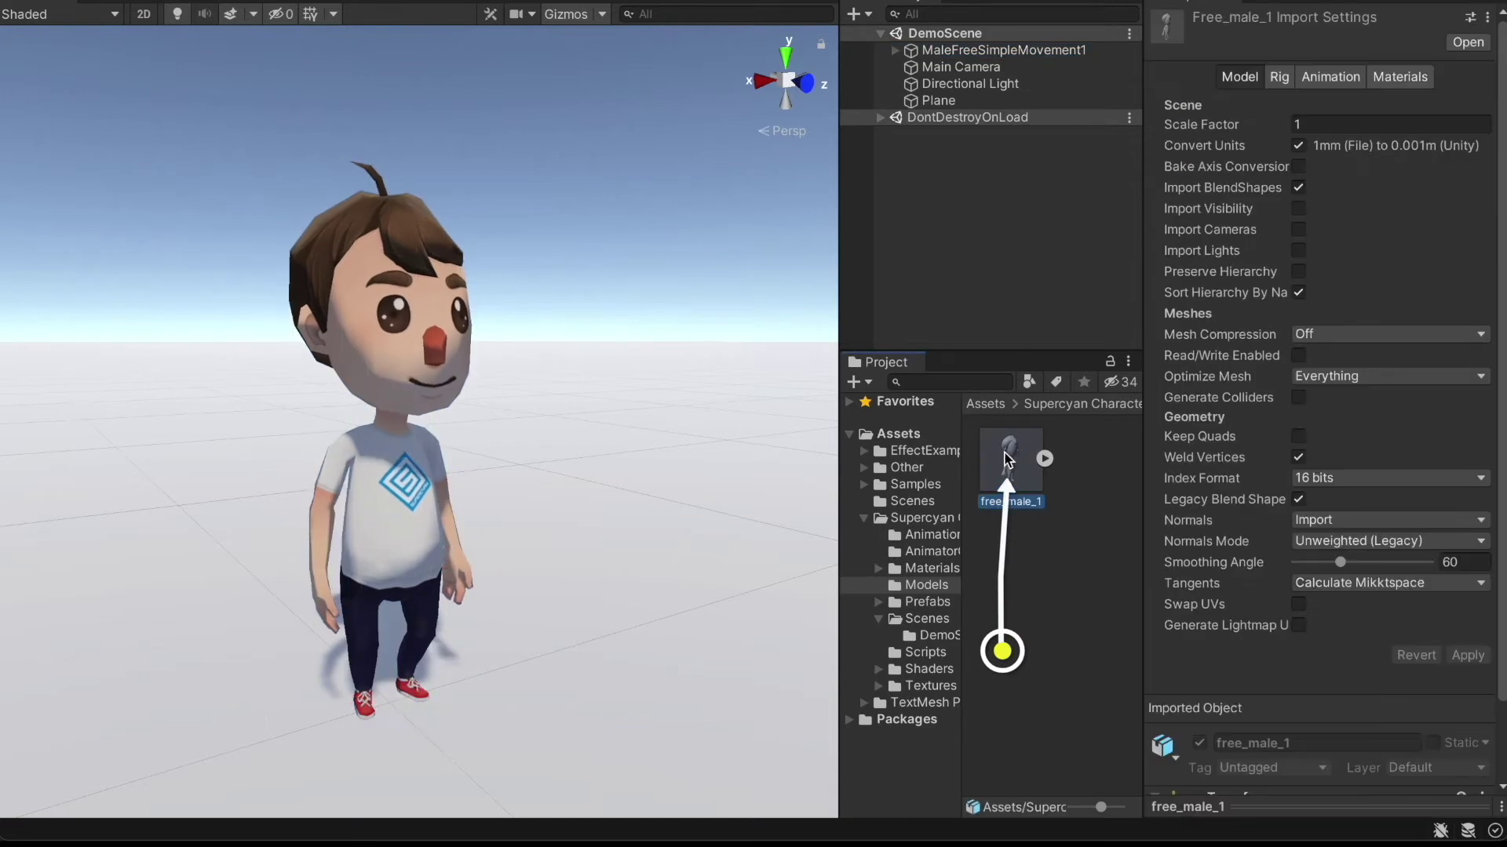
{"action": "scroll", "coordinate": [1397, 428], "scroll_direction": "down", "scroll_amount": 2}
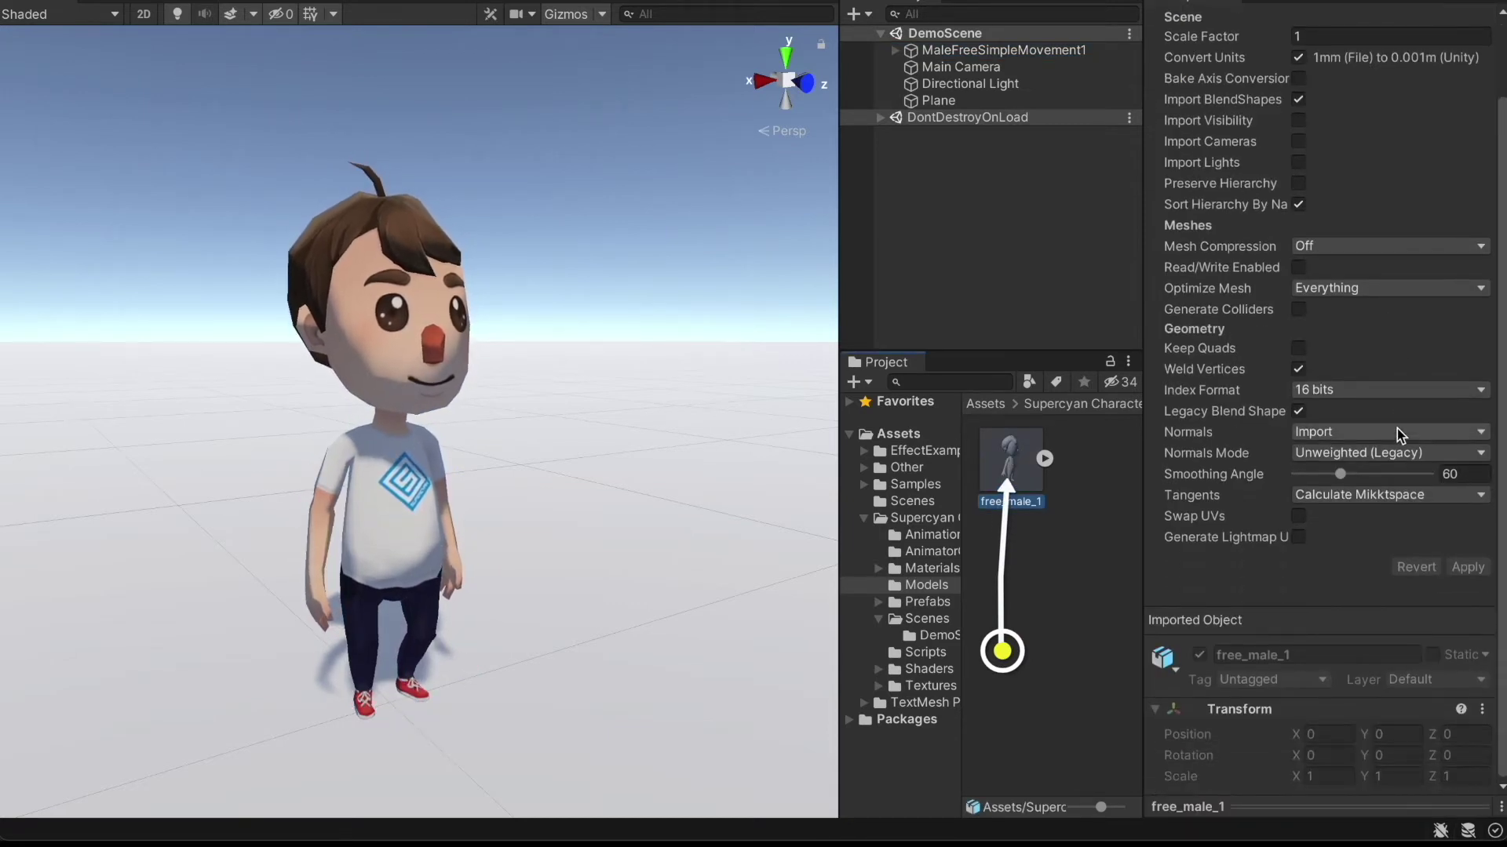
{"action": "scroll", "coordinate": [1397, 429], "scroll_direction": "up", "scroll_amount": 2}
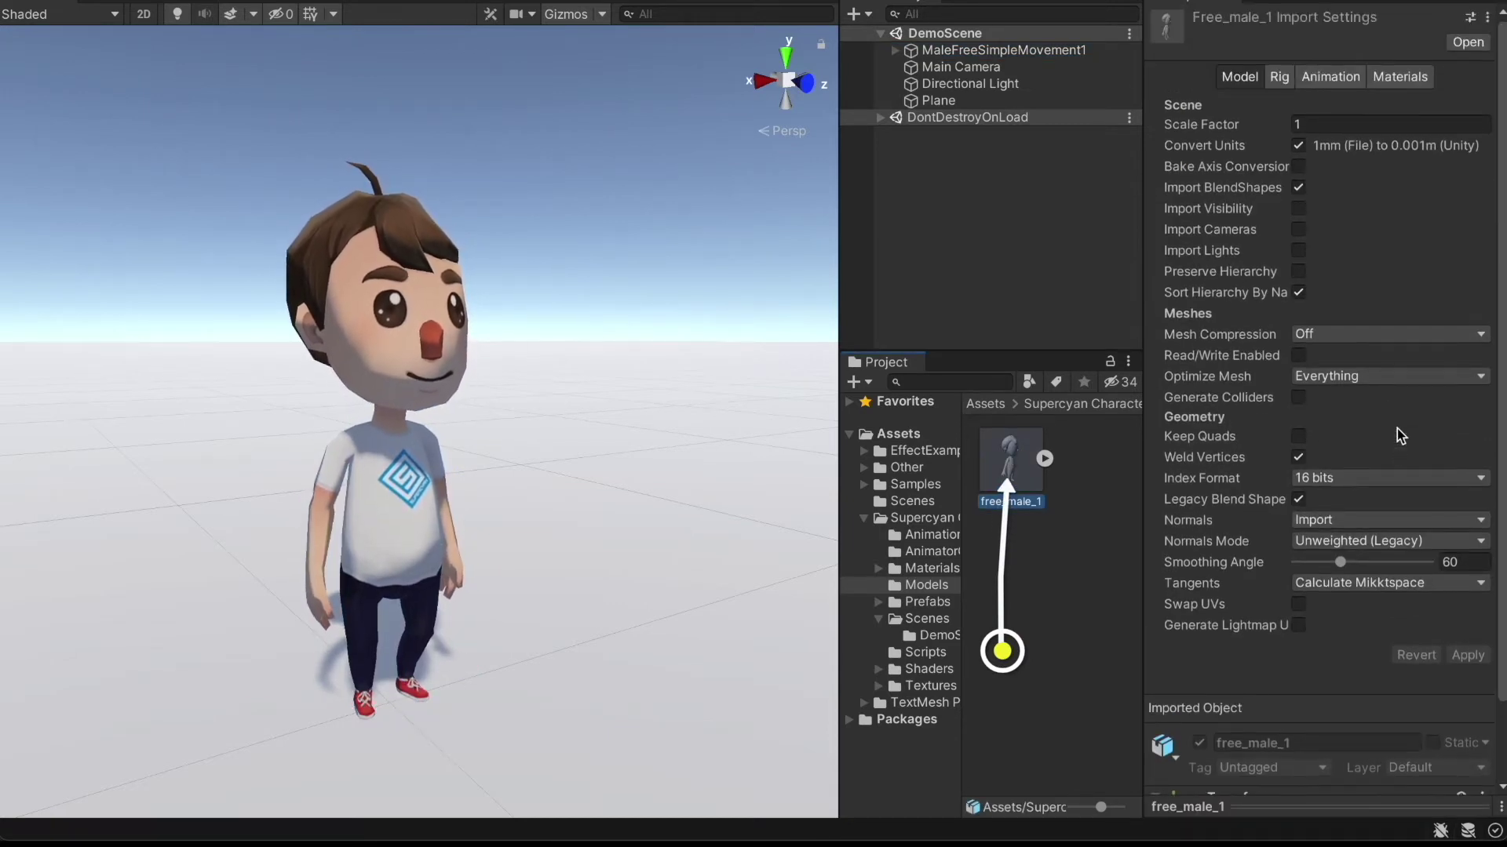
{"action": "left_click", "coordinate": [1281, 77]}
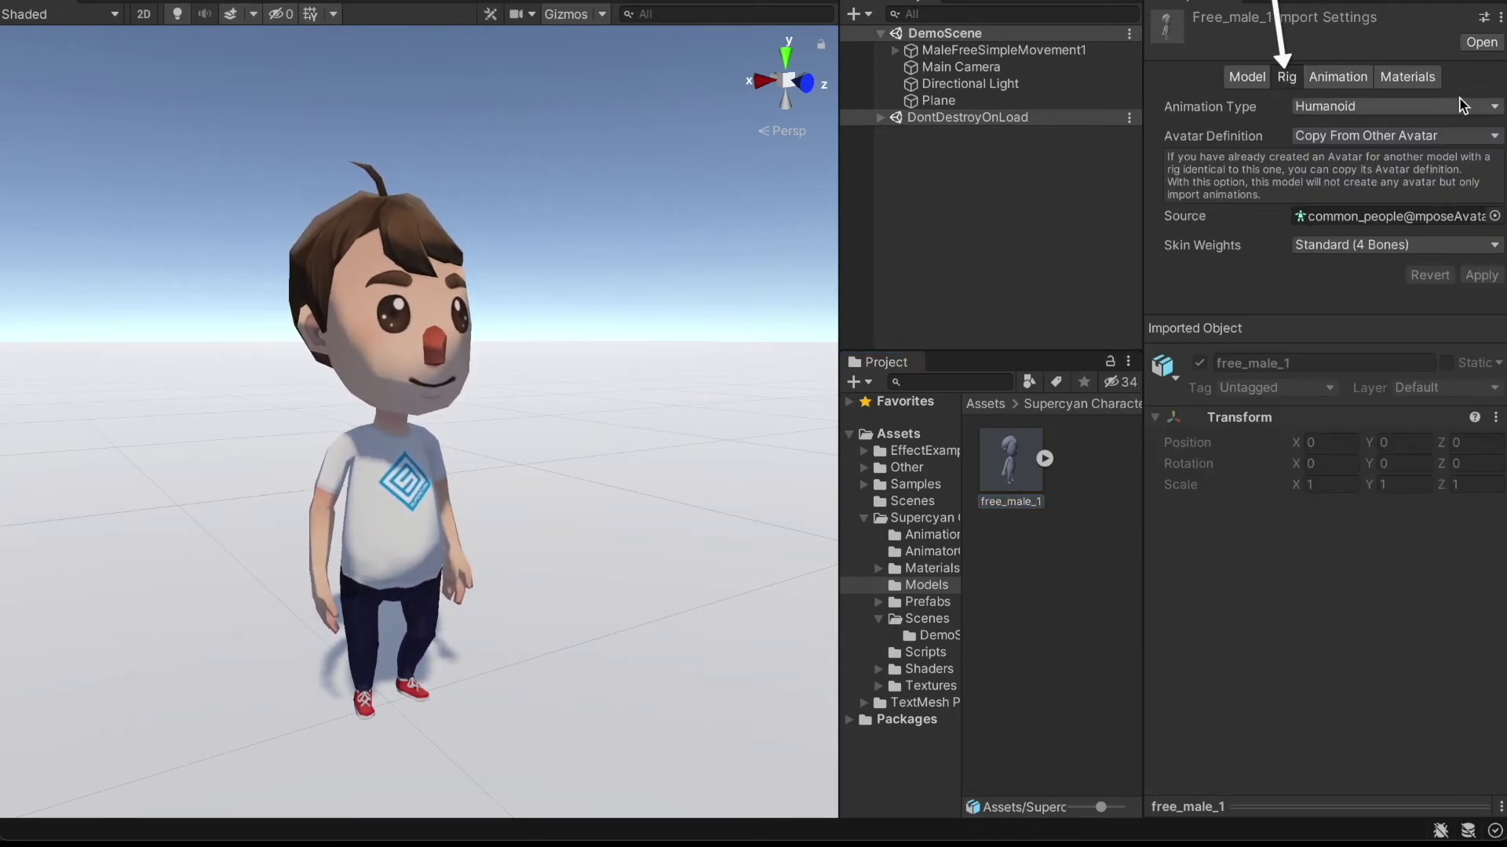
Step: Browse free_male_1's Animation and Materials import options keeping Humanoid, then expand its sub-assets
{"action": "left_click", "coordinate": [1490, 108]}
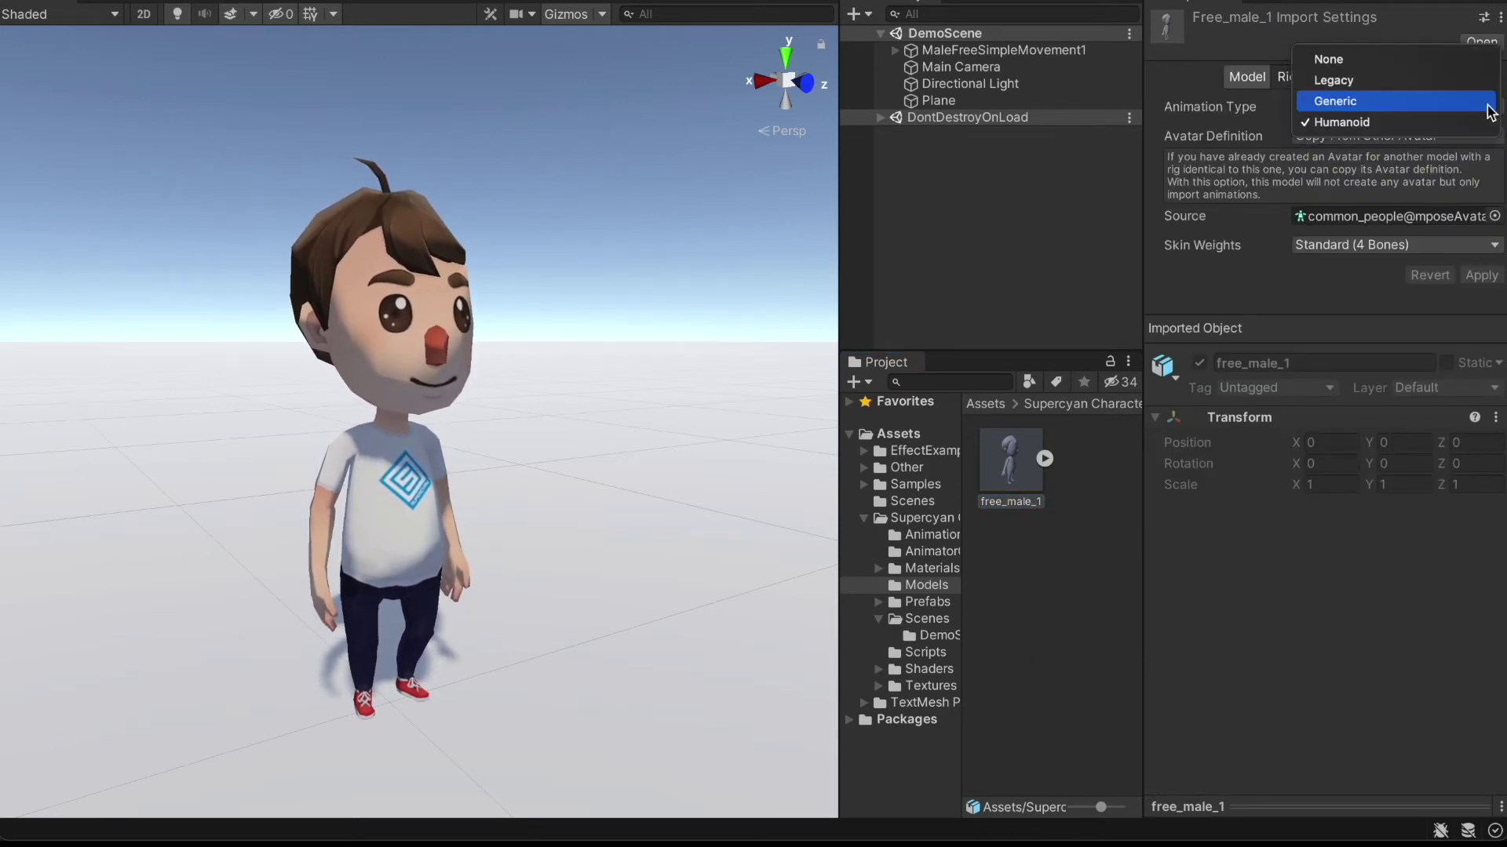
{"action": "left_click", "coordinate": [1293, 295]}
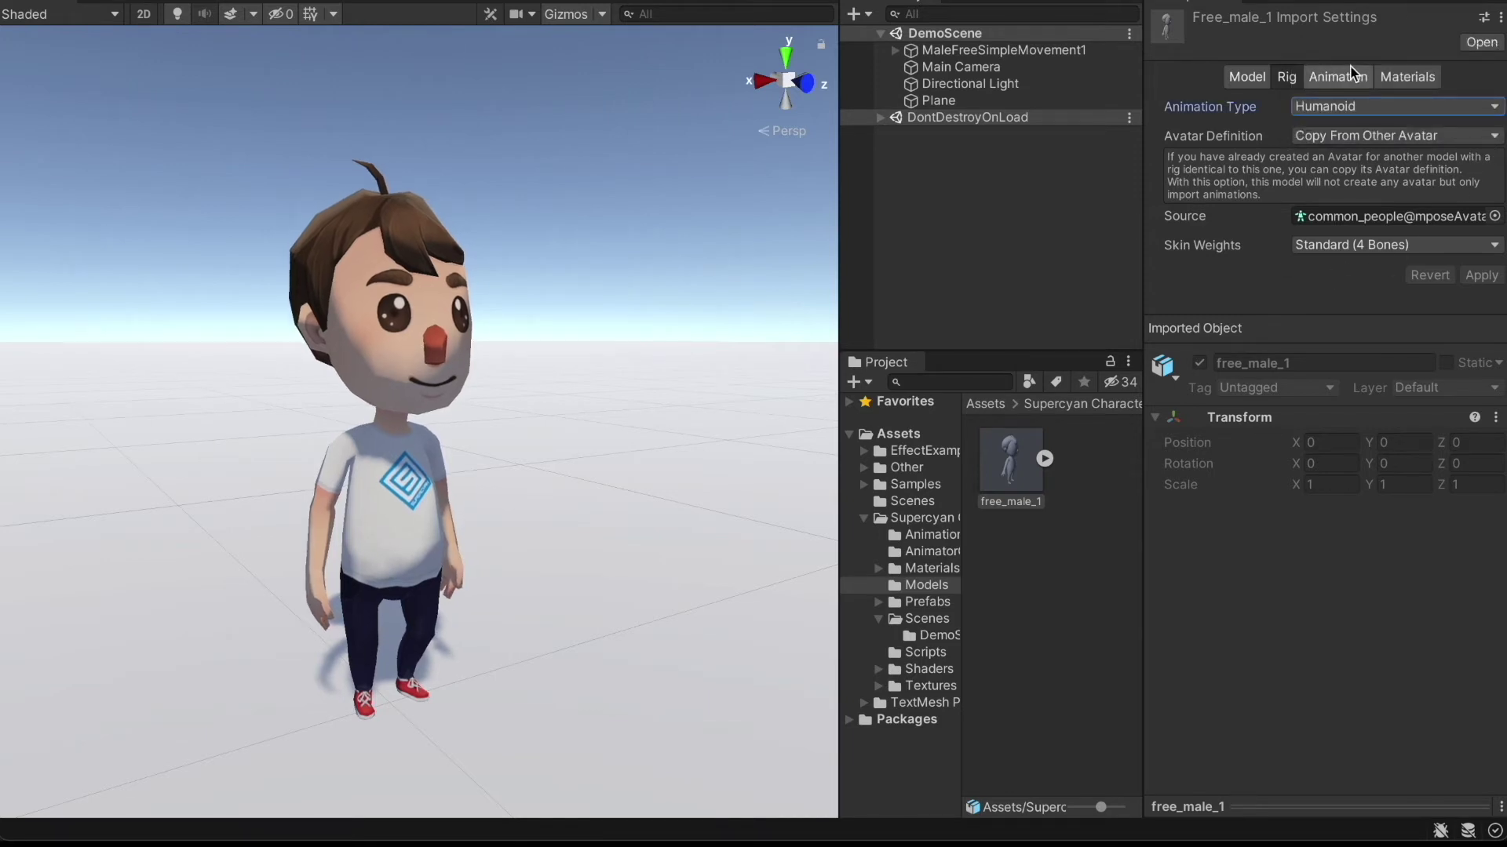
{"action": "left_click", "coordinate": [1351, 77]}
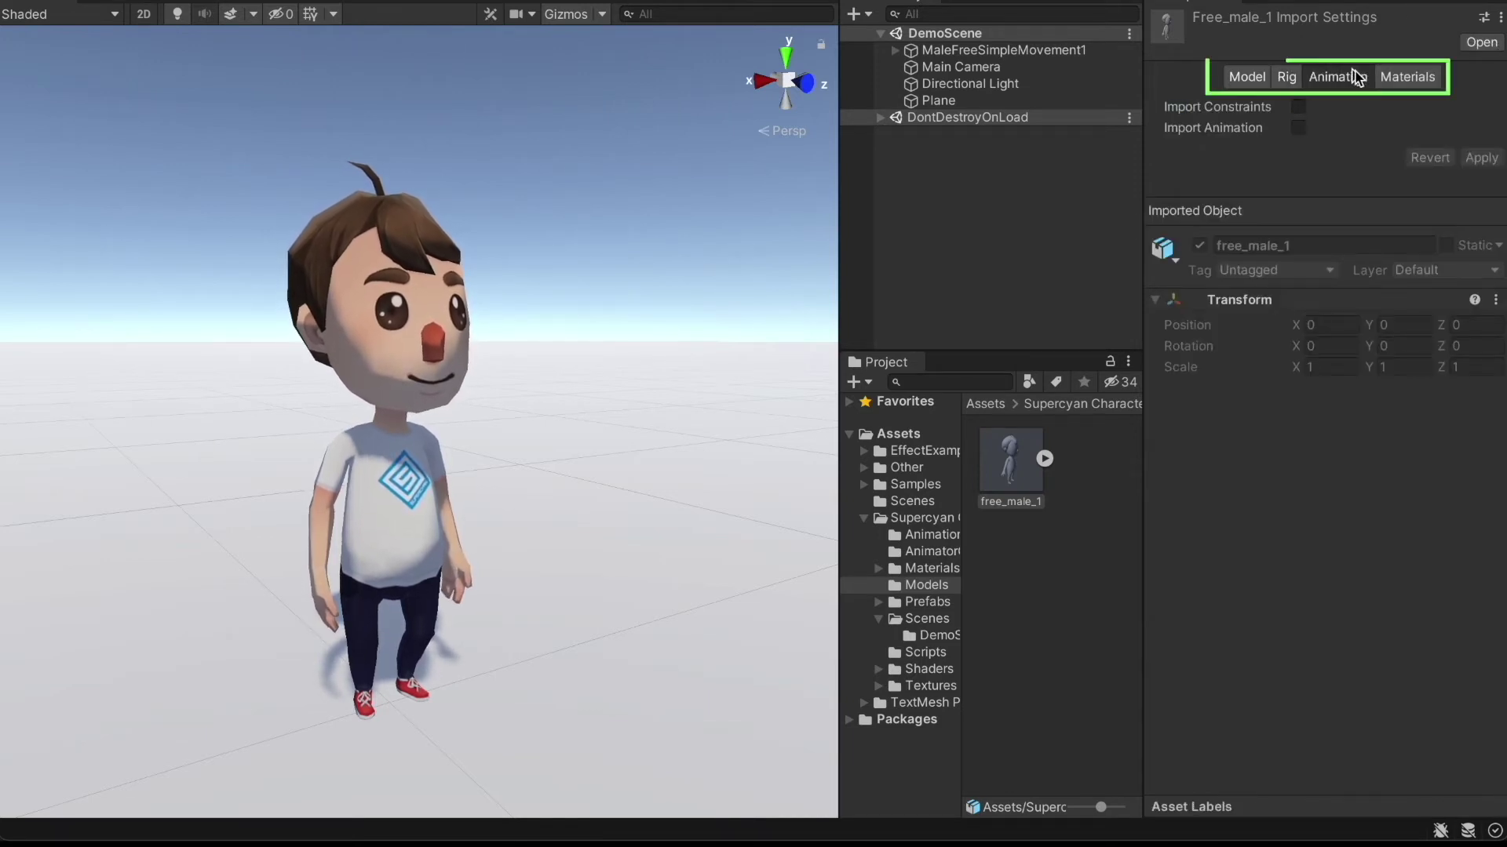
{"action": "left_click", "coordinate": [1409, 82]}
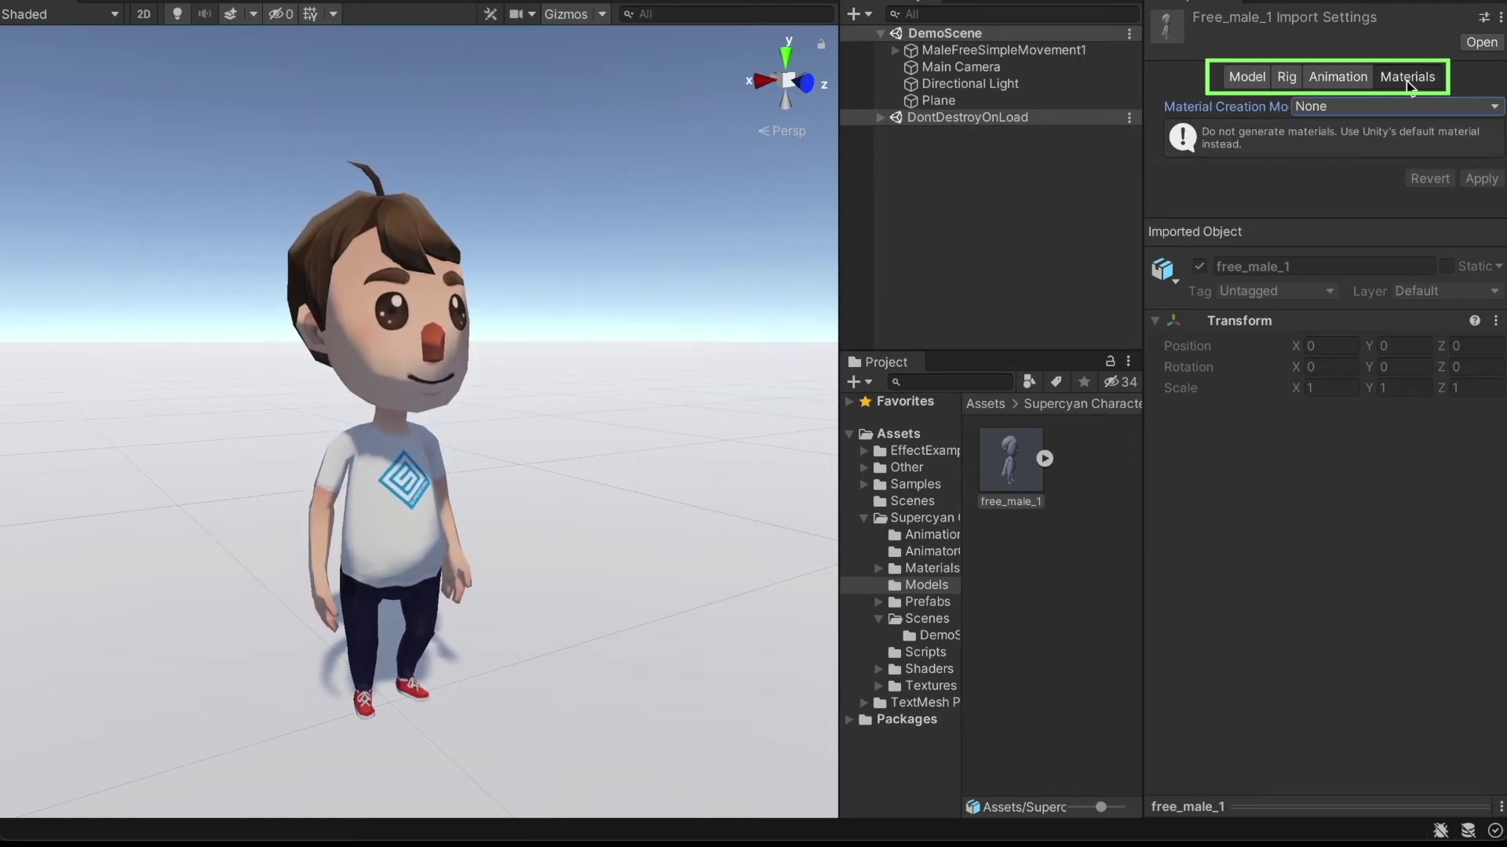
{"action": "left_click", "coordinate": [1245, 83]}
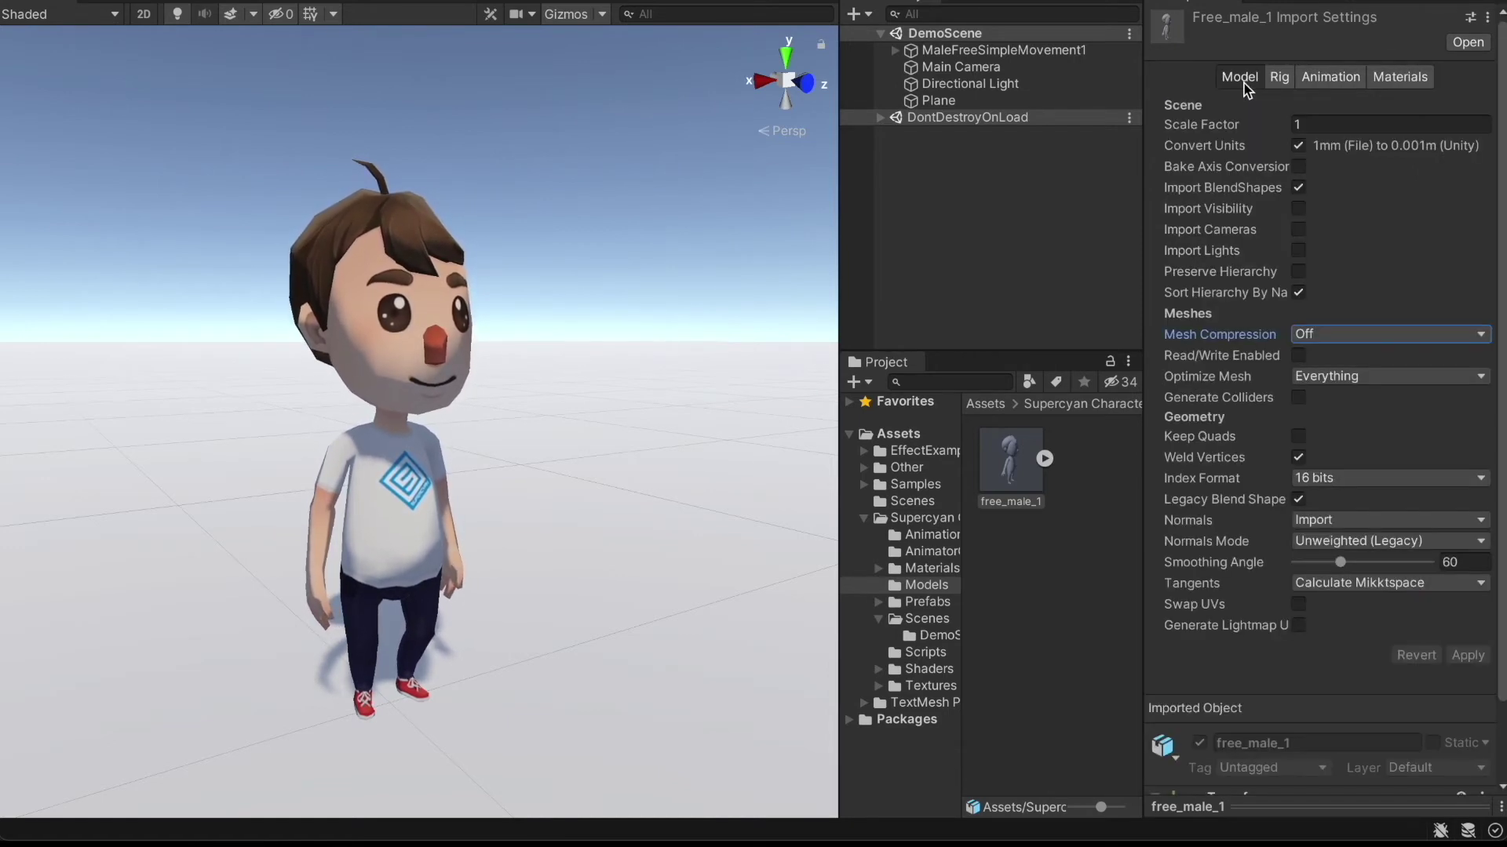
{"action": "left_click", "coordinate": [1043, 459]}
Step: Inspect basic_rig and the C_man_1_FBX2013 mesh sub-assets, then reselect MaleFreeSimpleMovement1
{"action": "left_click", "coordinate": [1073, 468]}
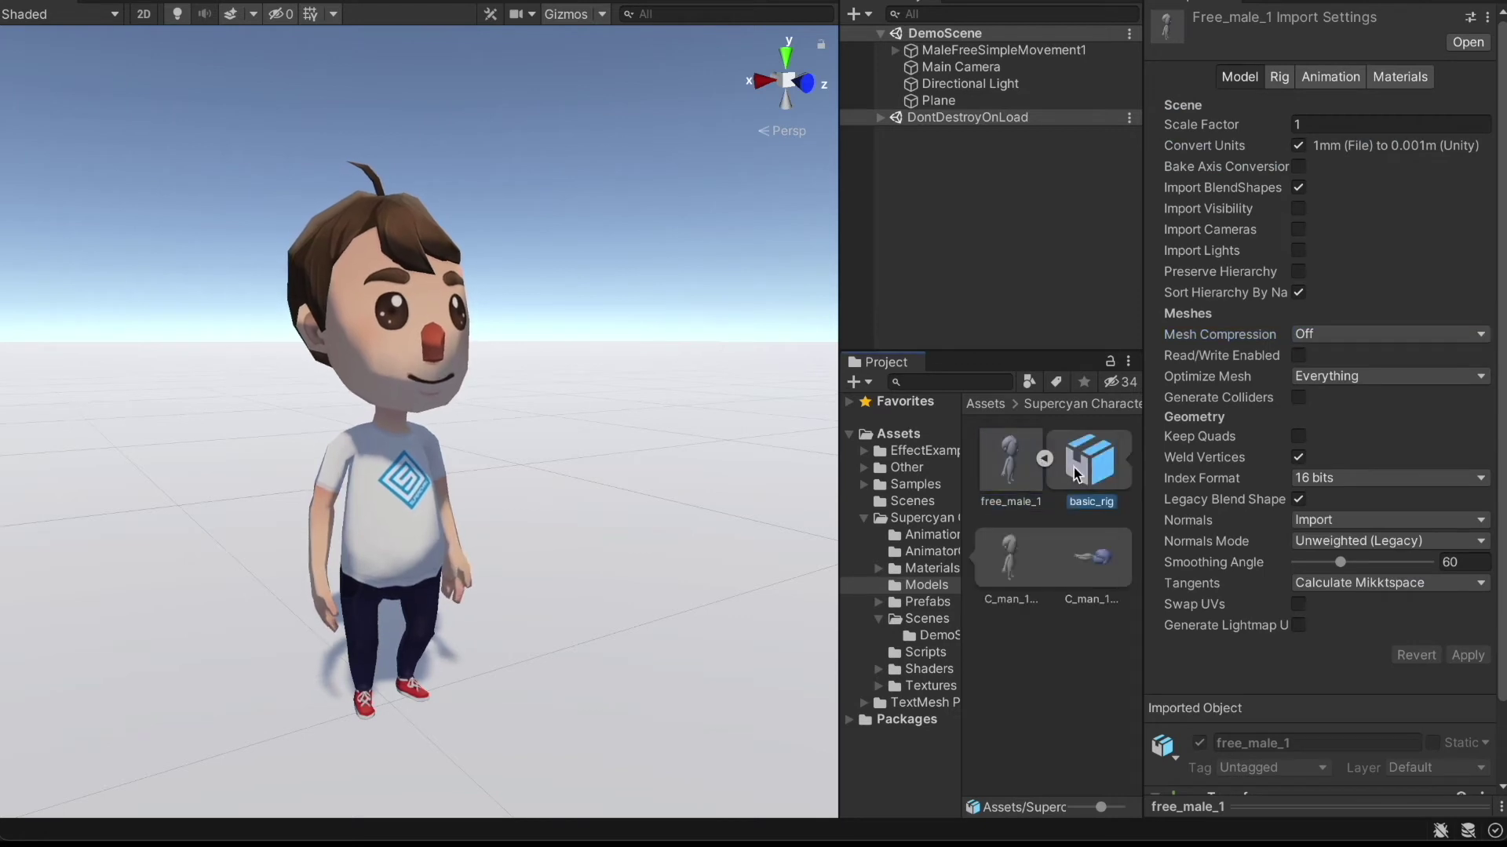
{"action": "left_click", "coordinate": [1011, 567]}
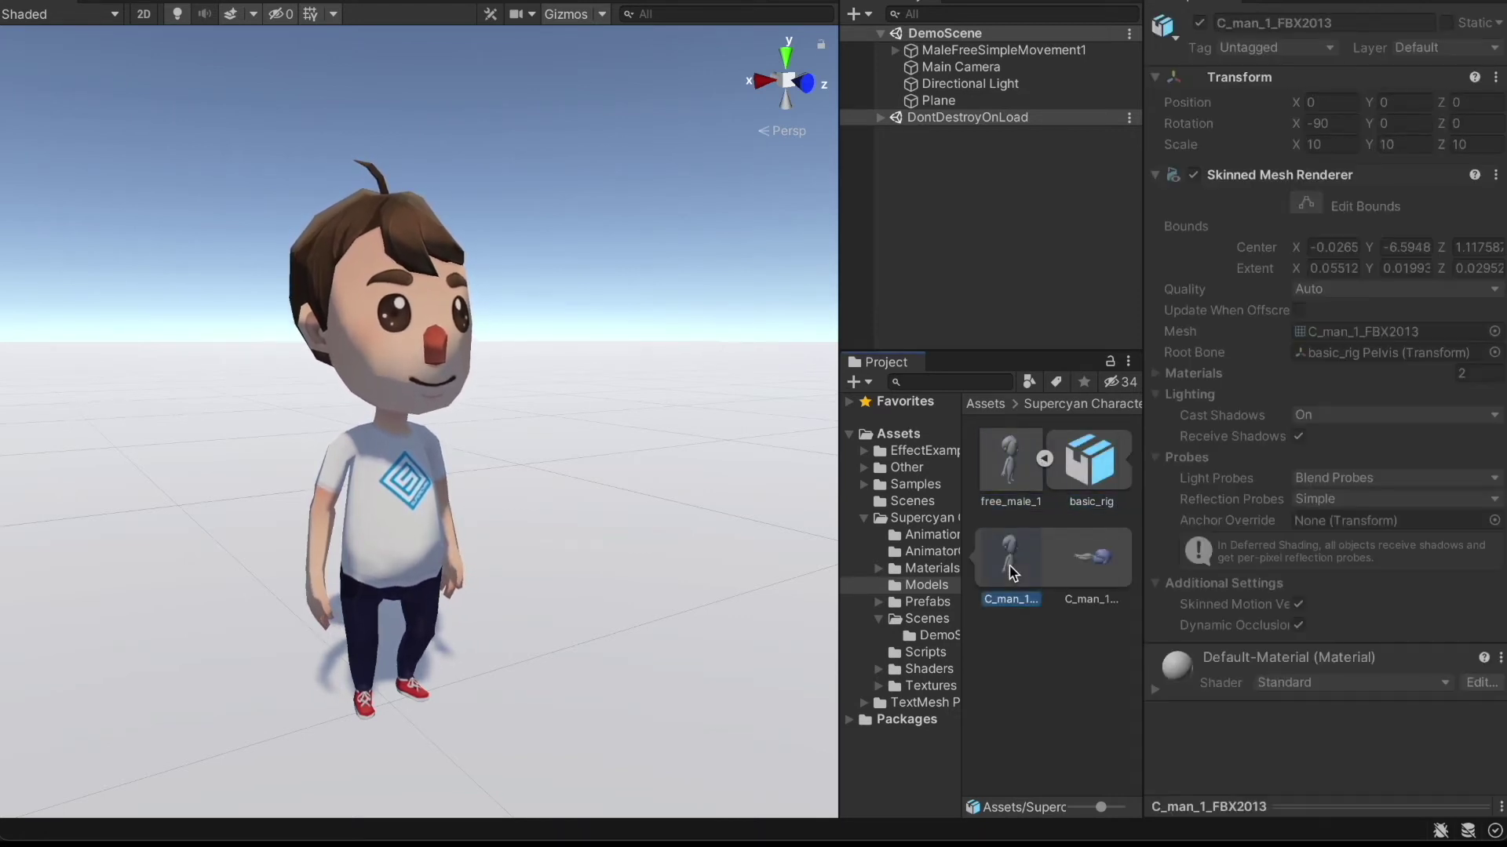
{"action": "left_click", "coordinate": [1076, 562]}
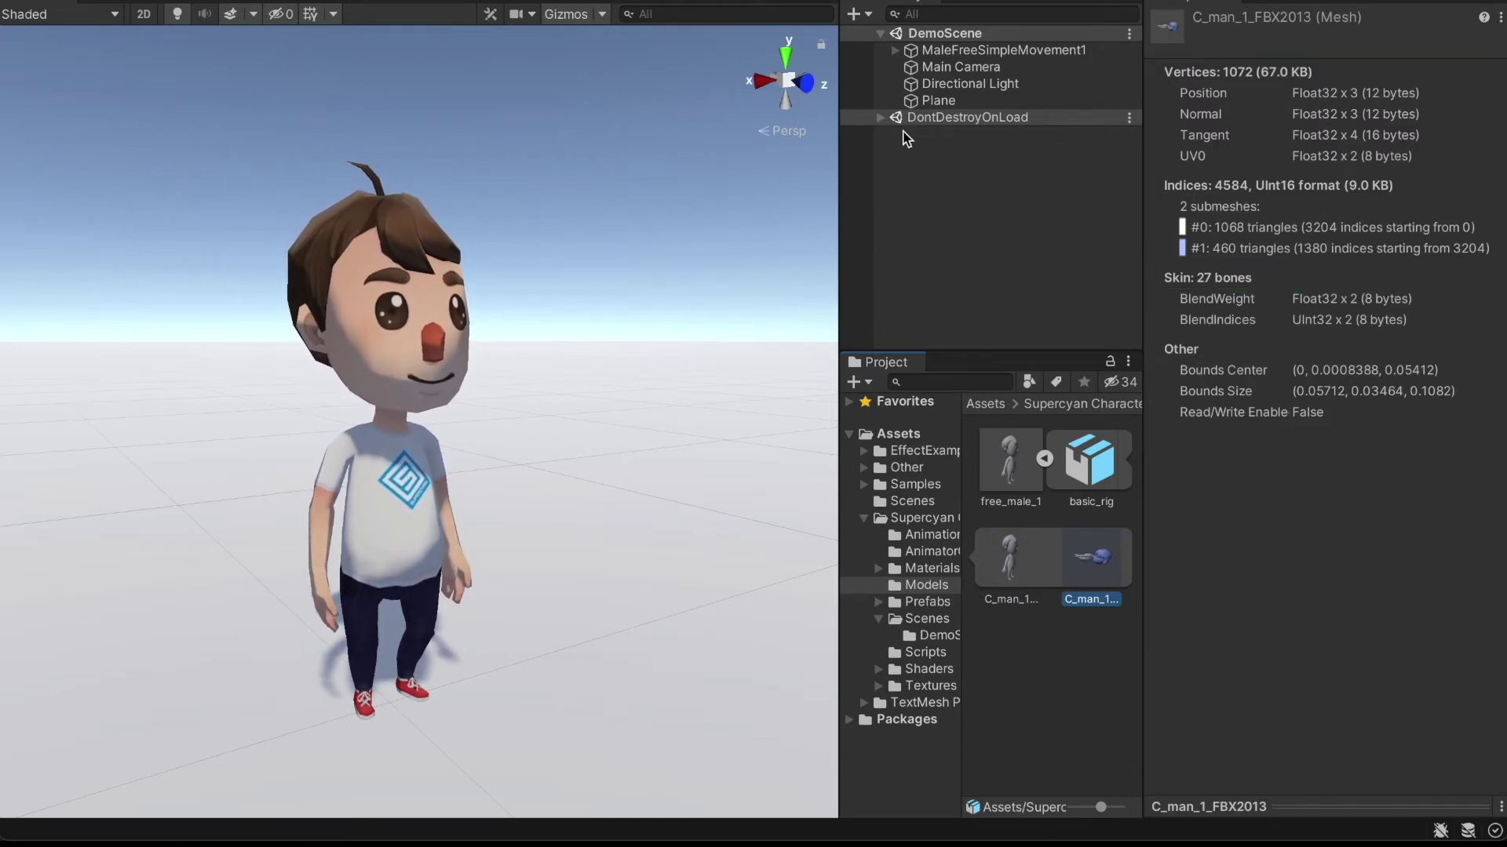
{"action": "left_click", "coordinate": [984, 51]}
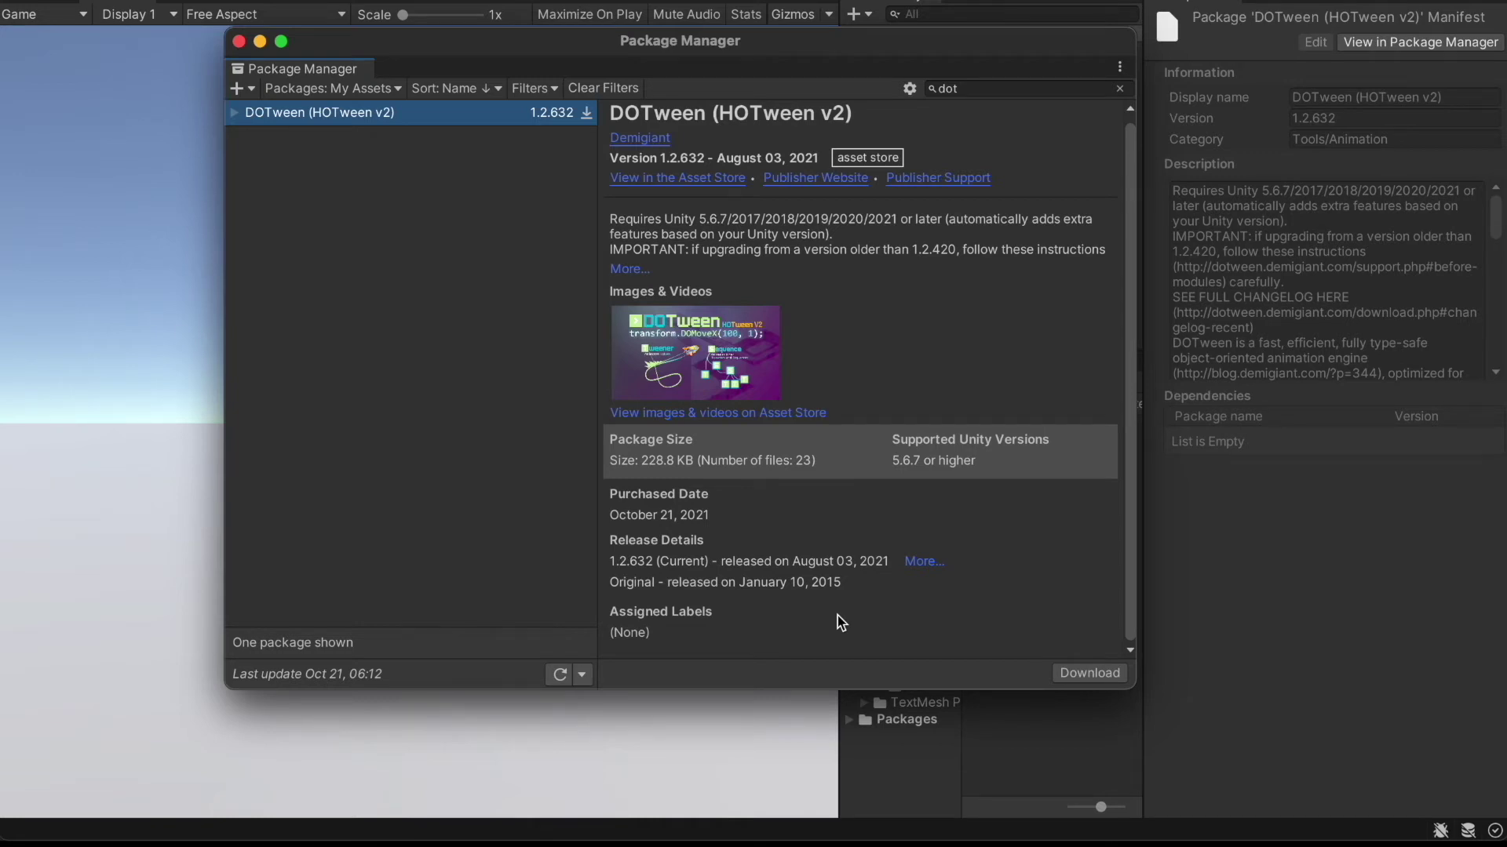
Step: Expand DOTween's full description and scroll through its features and release details
{"action": "left_click", "coordinate": [629, 270]}
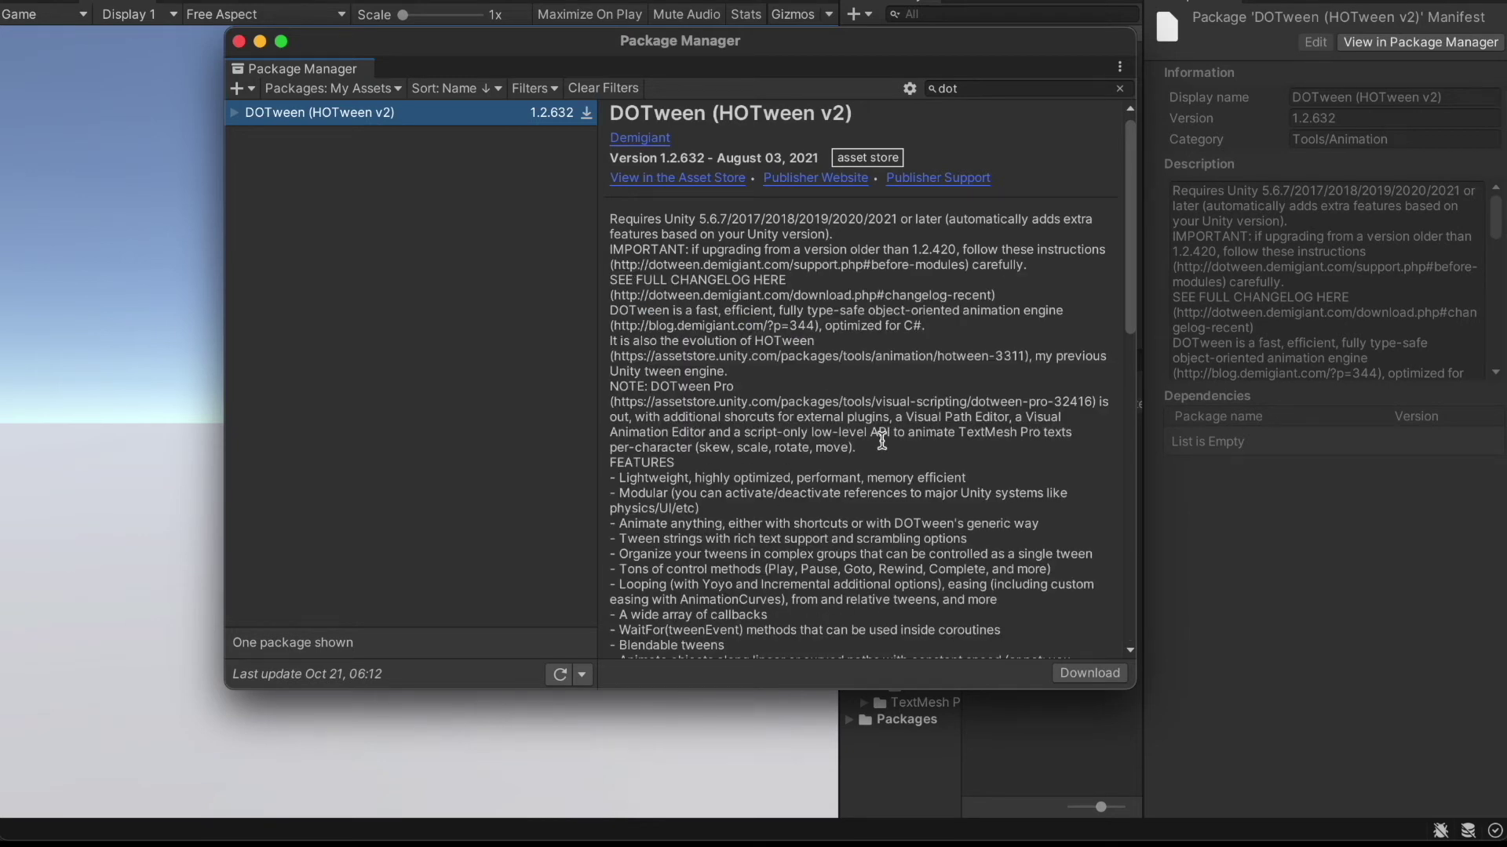
{"action": "scroll", "coordinate": [890, 500], "scroll_direction": "down", "scroll_amount": 10}
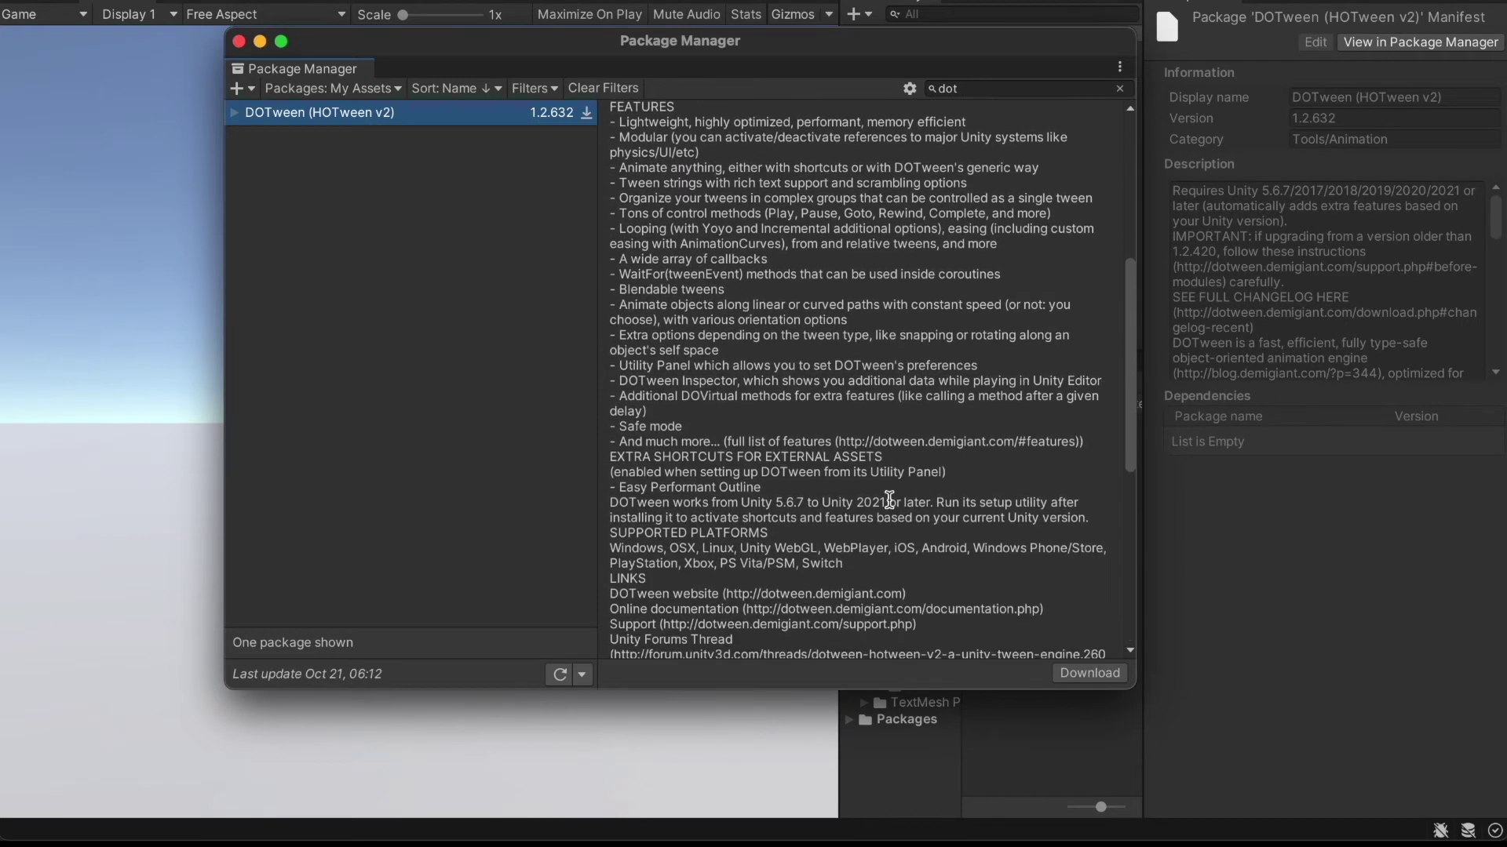
{"action": "scroll", "coordinate": [890, 500], "scroll_direction": "down", "scroll_amount": 8}
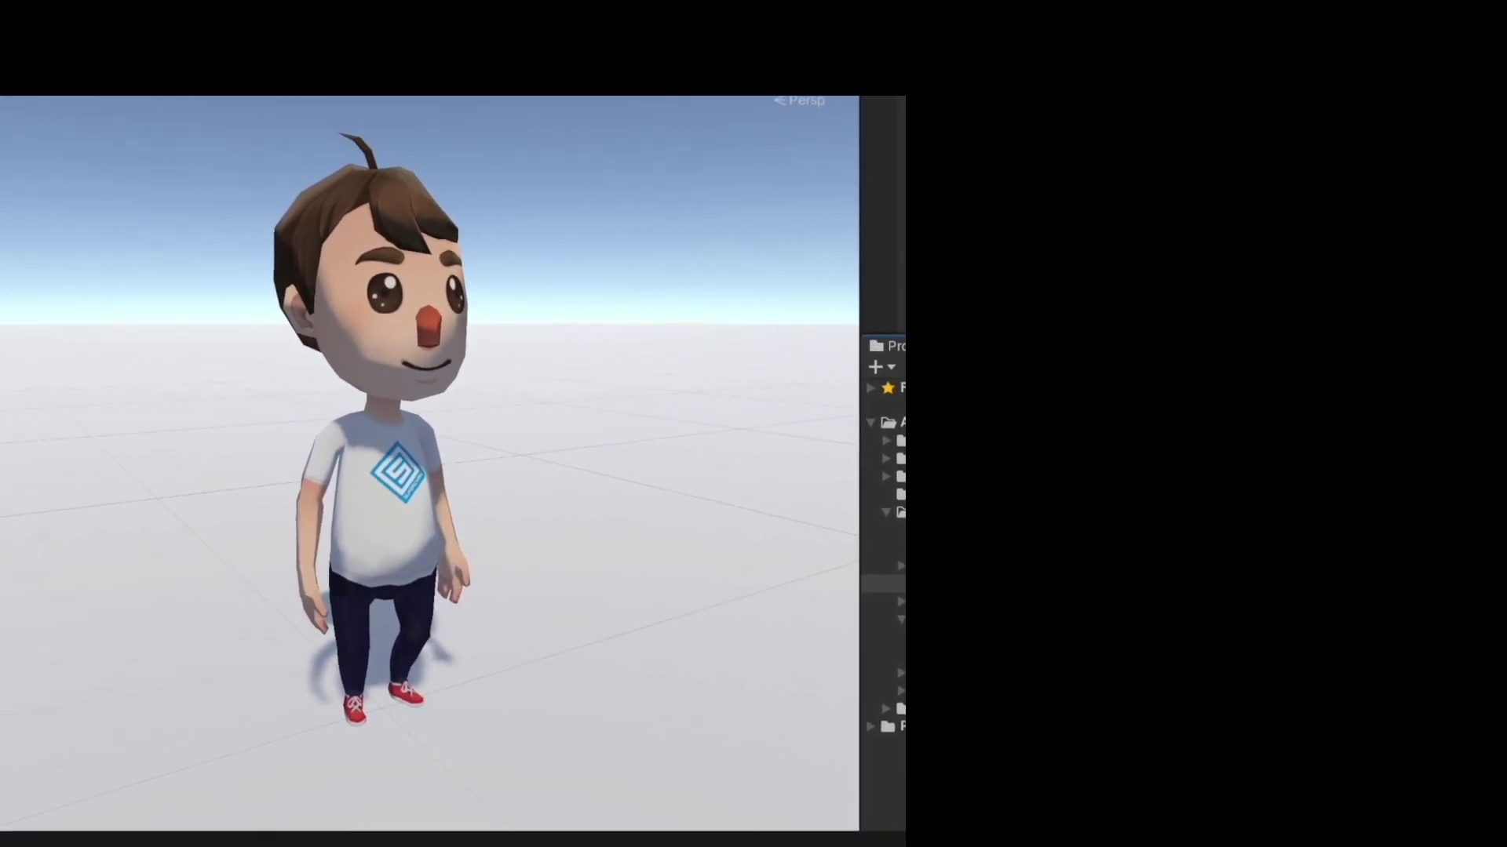
{"action": "left_click", "coordinate": [384, 502]}
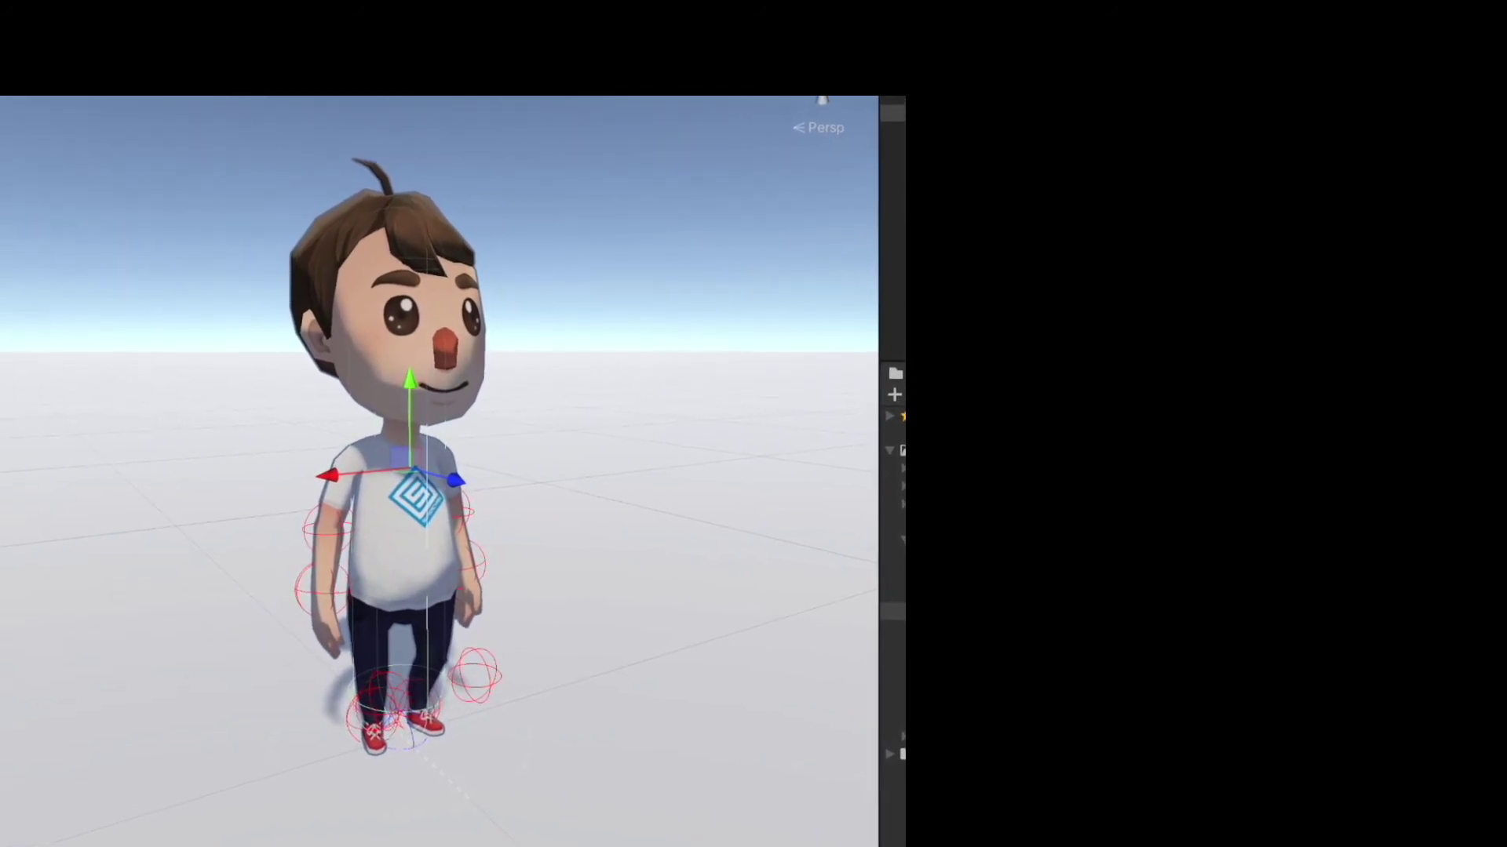
{"action": "key", "text": "shift+d"}
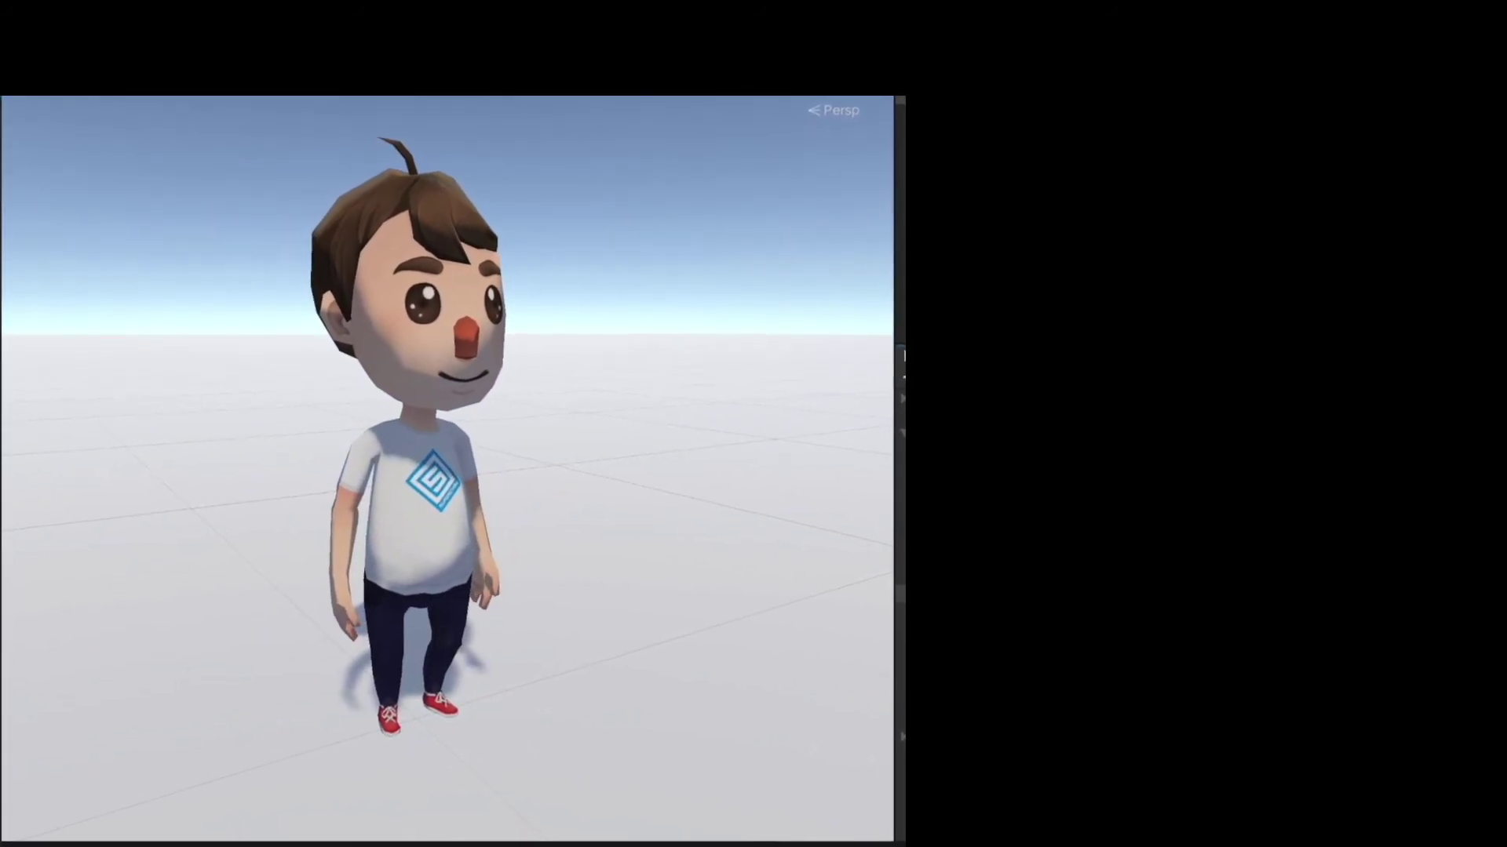